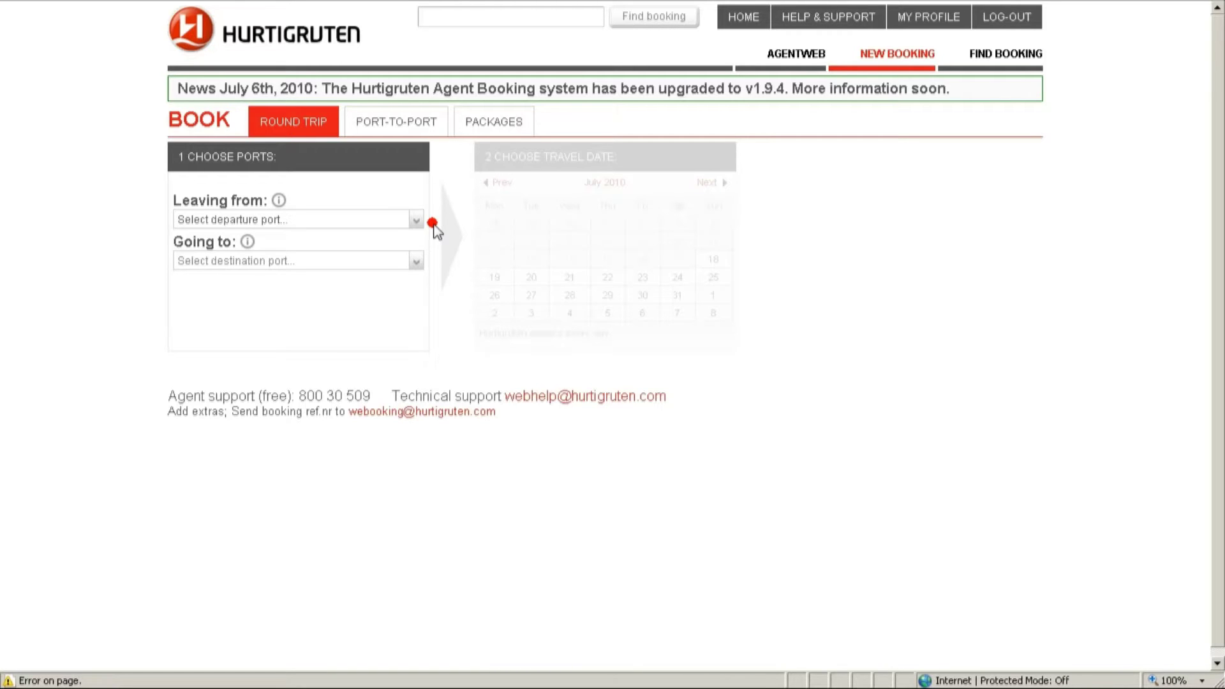
Choose Bergen as the departure port and Kirkenes as the destination
left_click(415, 221)
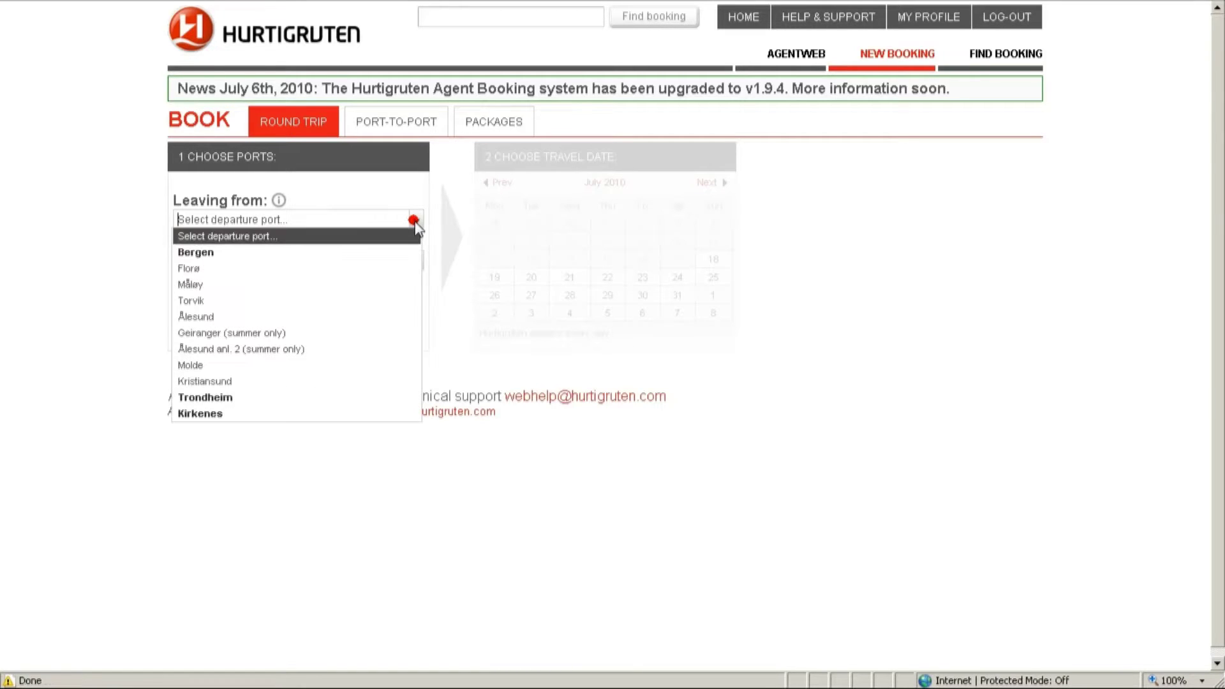
left_click(397, 252)
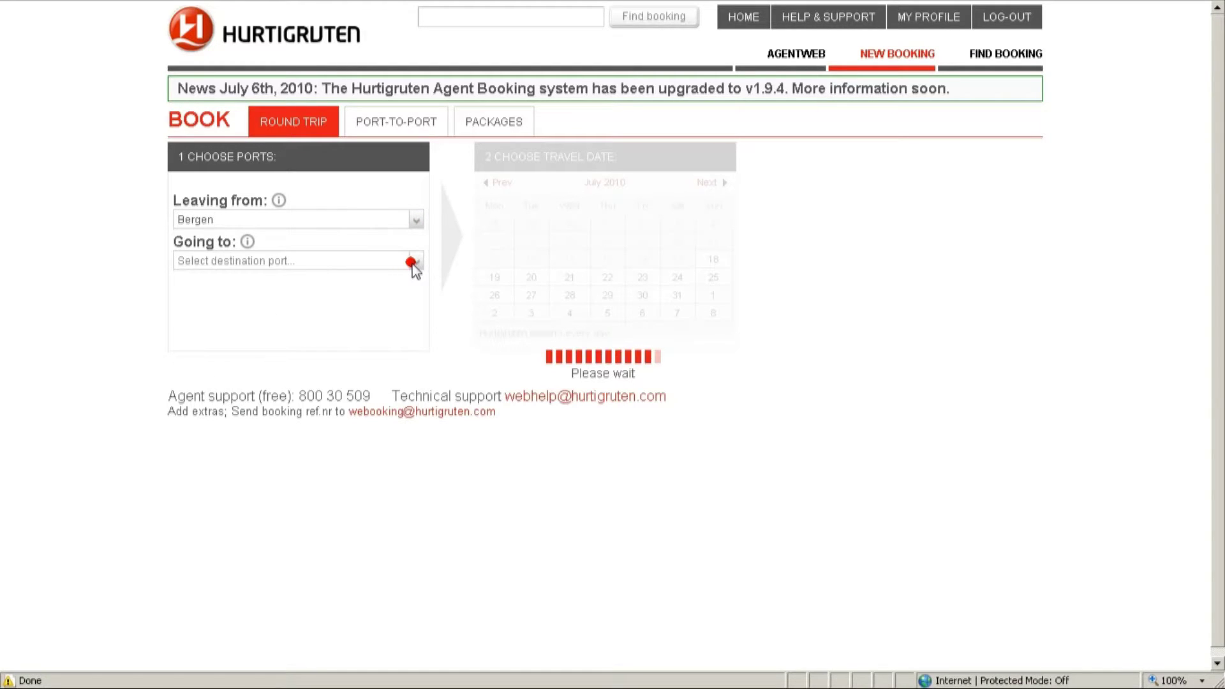
left_click(413, 263)
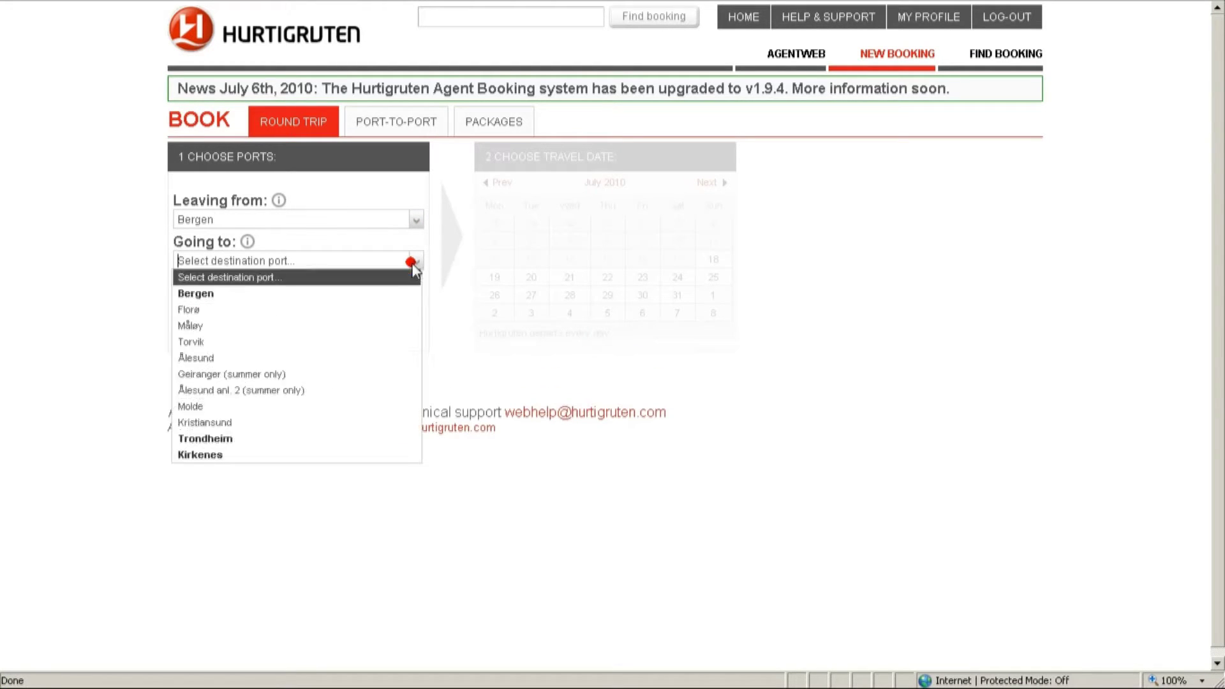
left_click(356, 455)
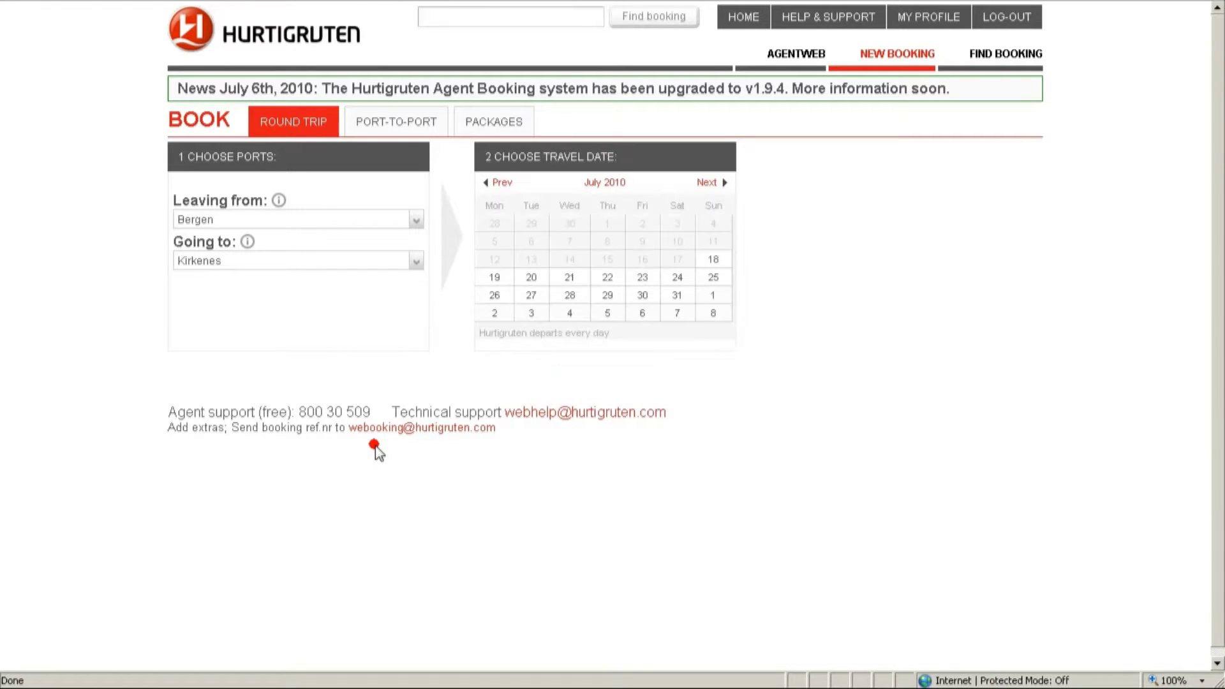
Set the departure date to 19 August 2010 and search for sailings
left_click(712, 183)
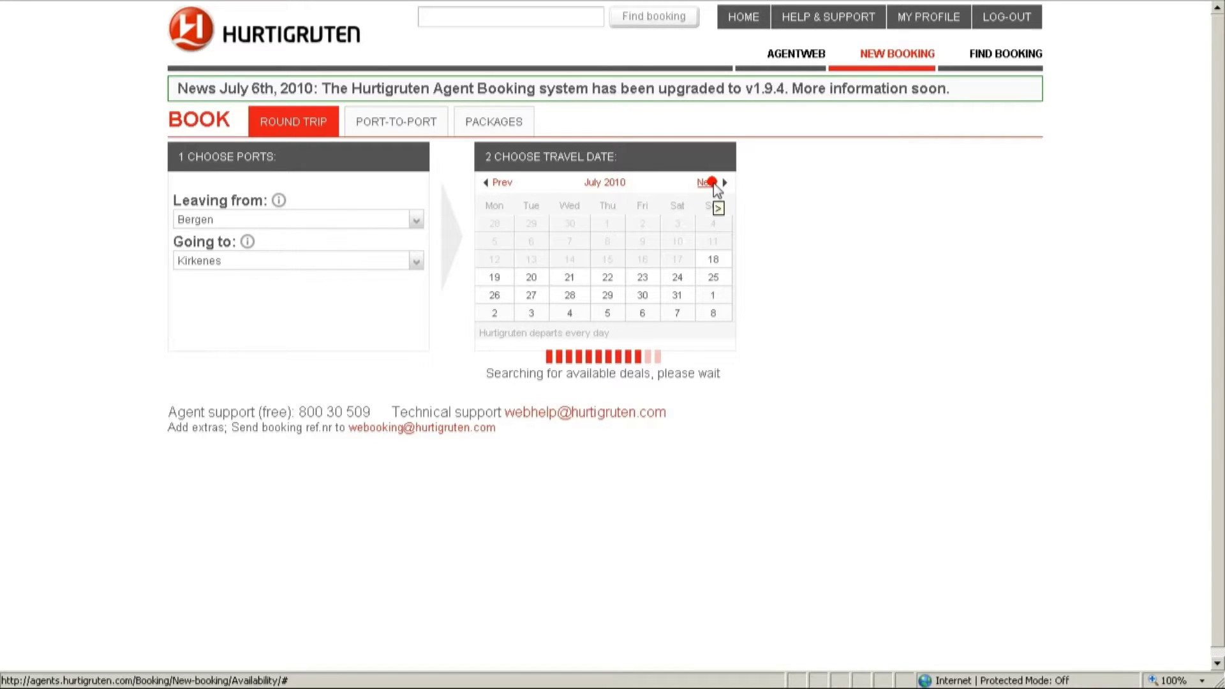
left_click(616, 264)
left_click(609, 277)
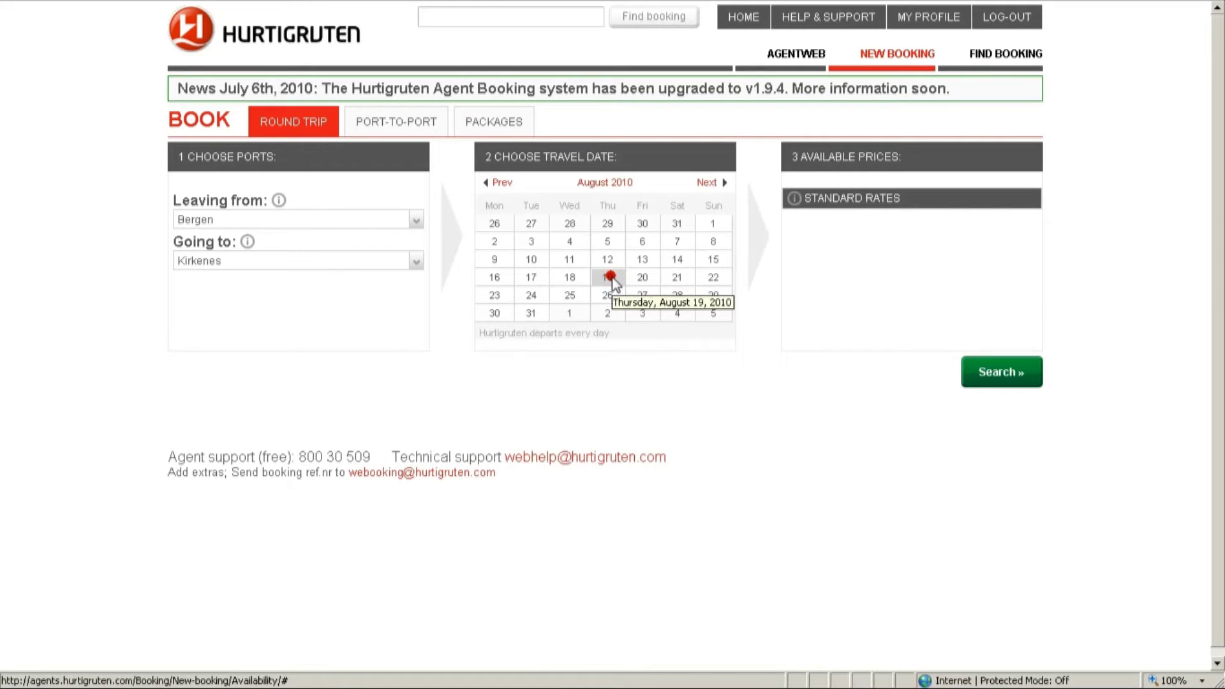
left_click(972, 376)
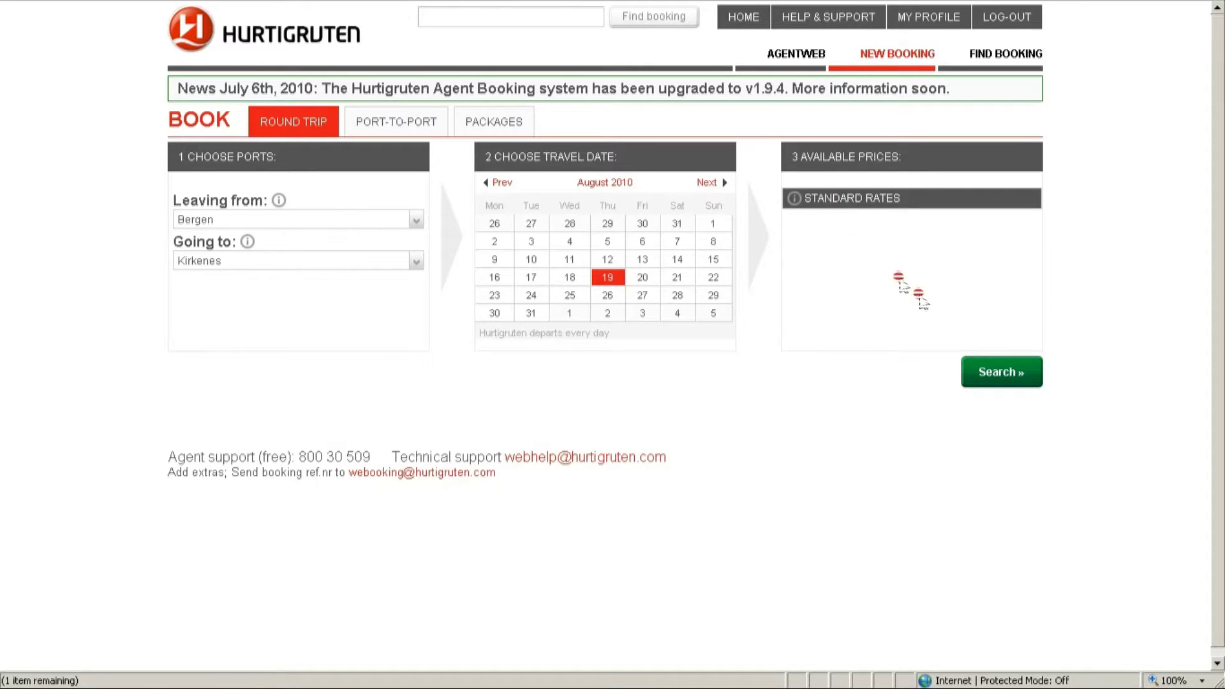
left_click(1009, 381)
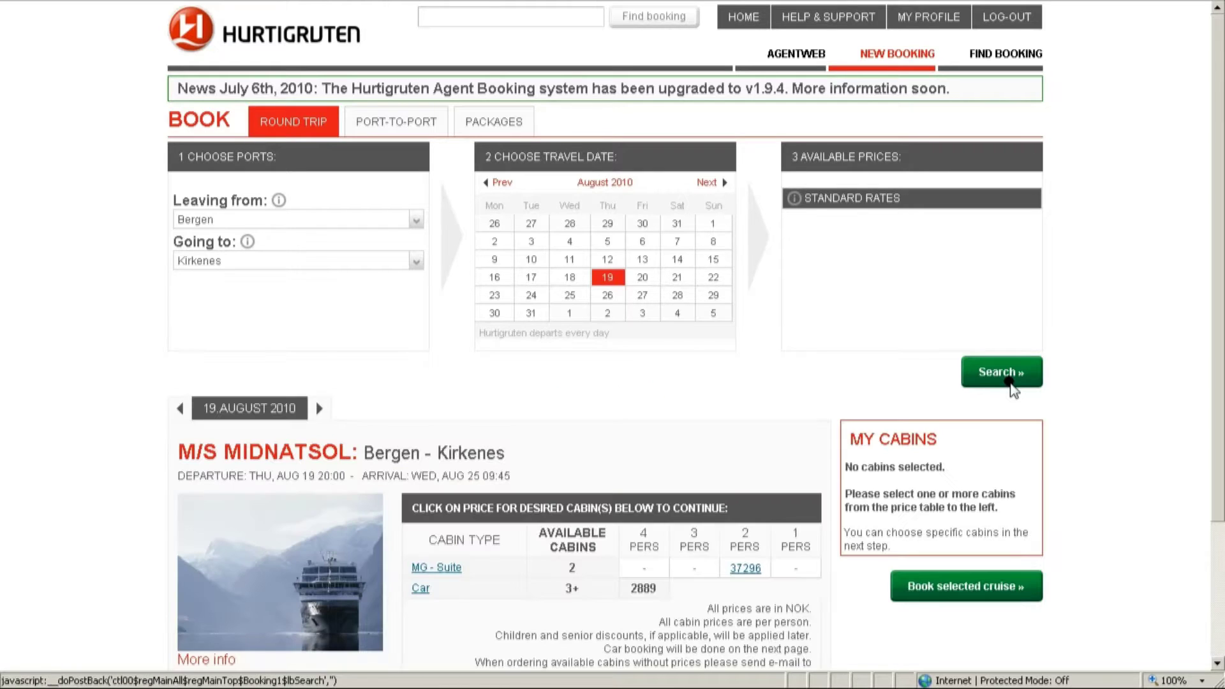
Look over the M/S Midnatsol results, then pick 26 August 2010 as the new departure date
scroll(811, 399, "down", 2)
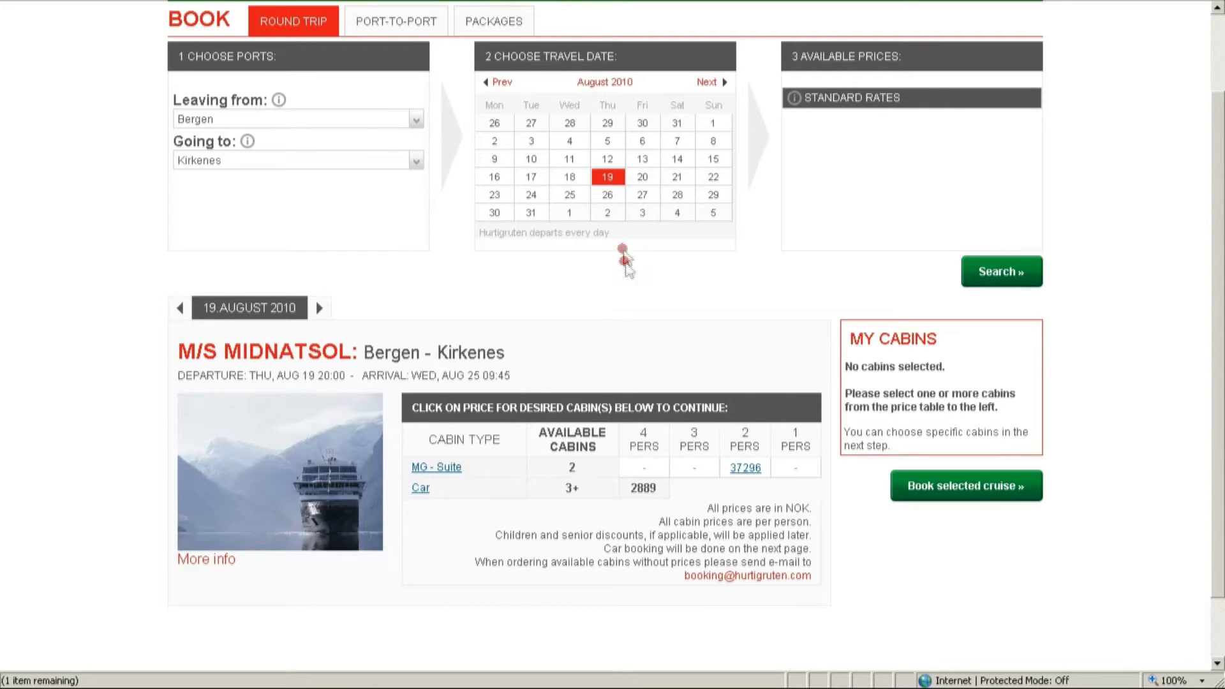
left_click(608, 194)
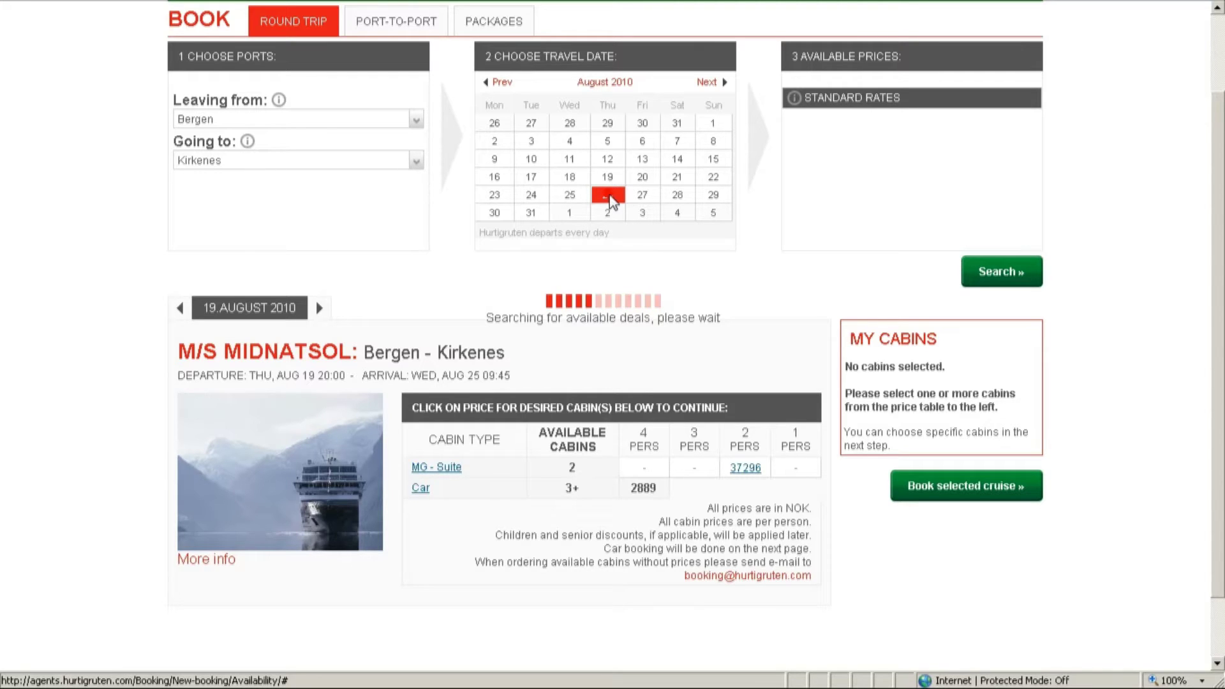
Search 26 August sailings and book a J2 double cabin on Nordstjernen, totalling 31390 NOK
left_click(999, 368)
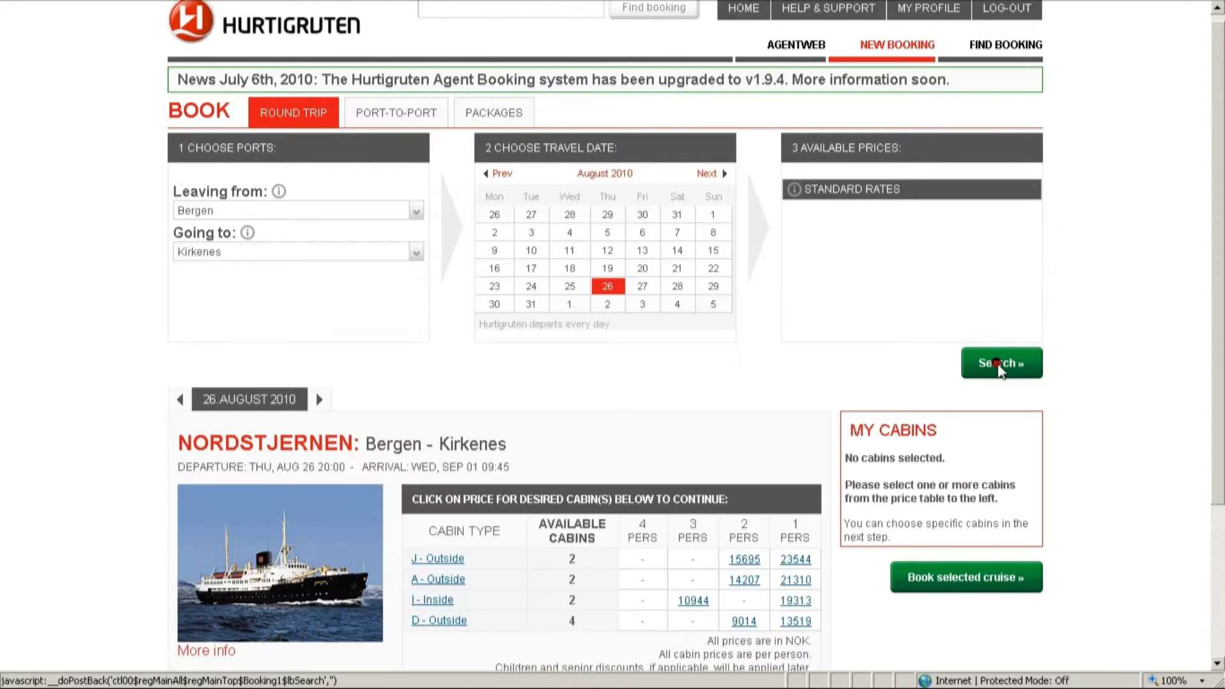
scroll(737, 372, "down", 3)
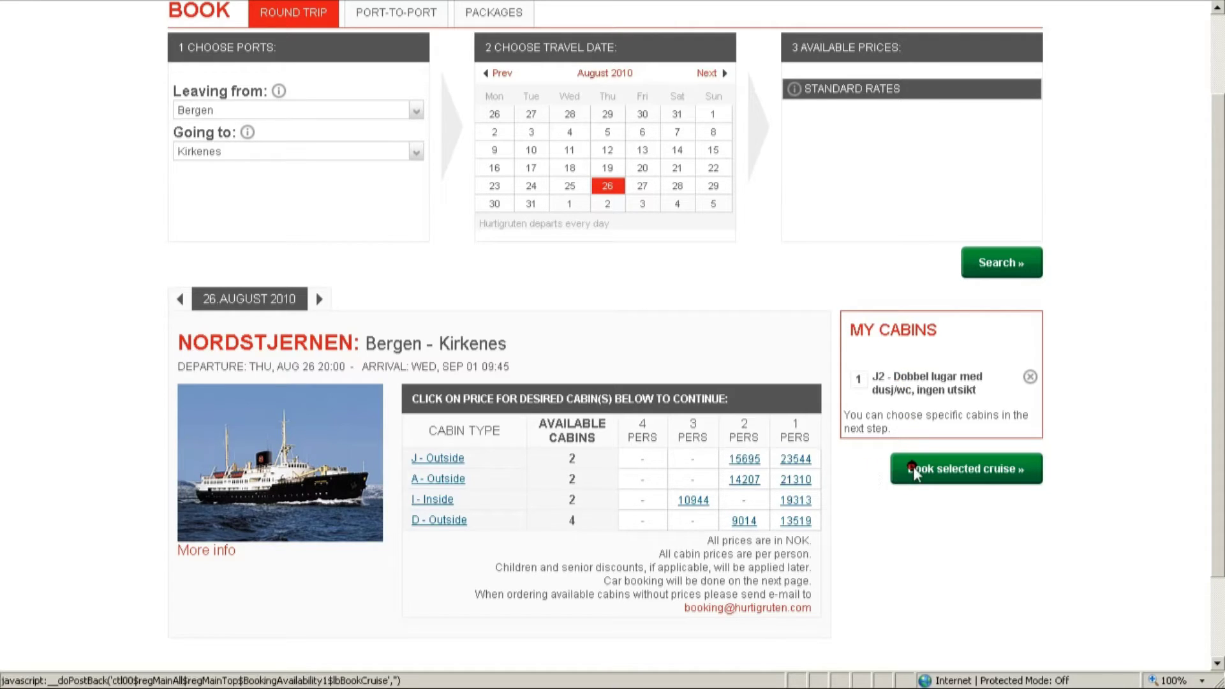
left_click(914, 472)
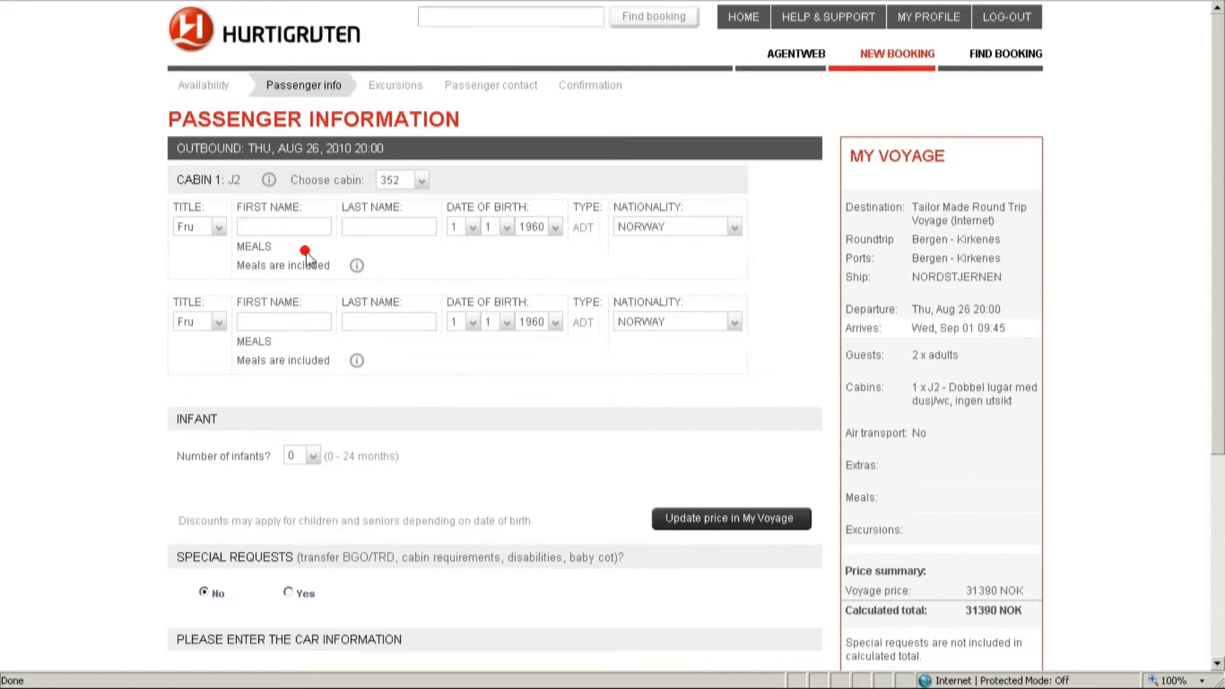
Enter the first passenger's first and last name, fixing the first name's capitalisation
left_click(285, 227)
type("No")
key("Tab")
type("TEST")
key("Caps_Lock")
left_click(286, 231)
key("BackSpace")
key("Caps_Lock")
type("O")
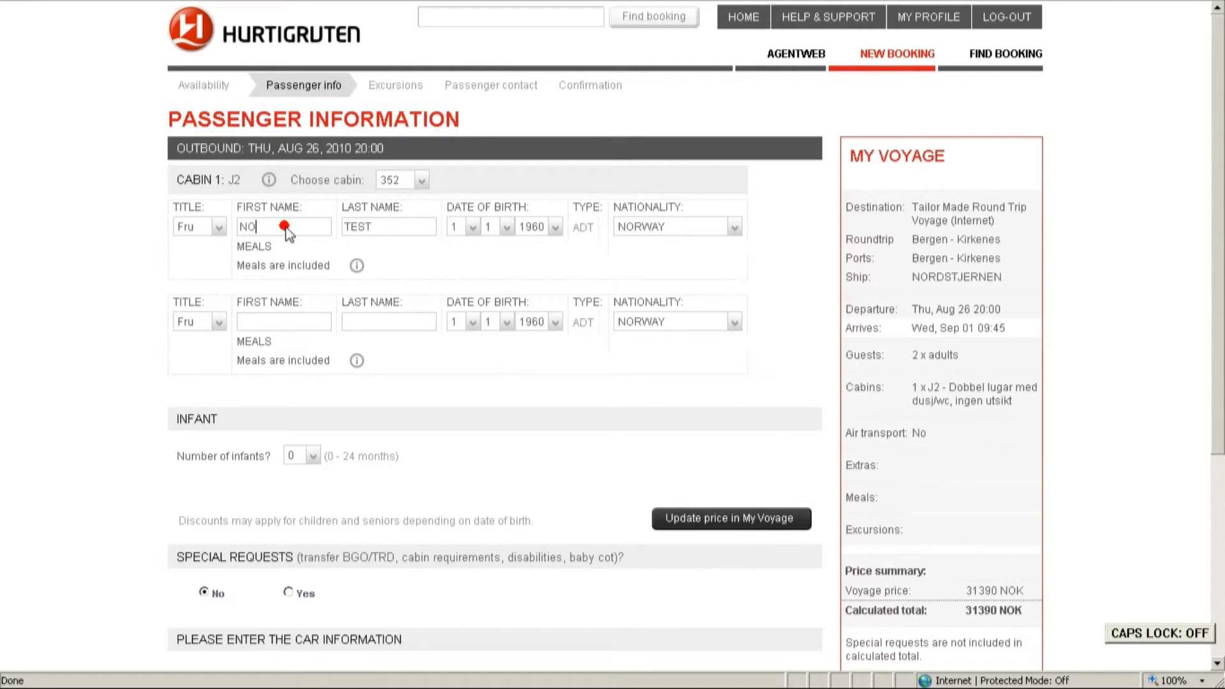
Set the first passenger's birth date to 5 May 1977
left_click(473, 227)
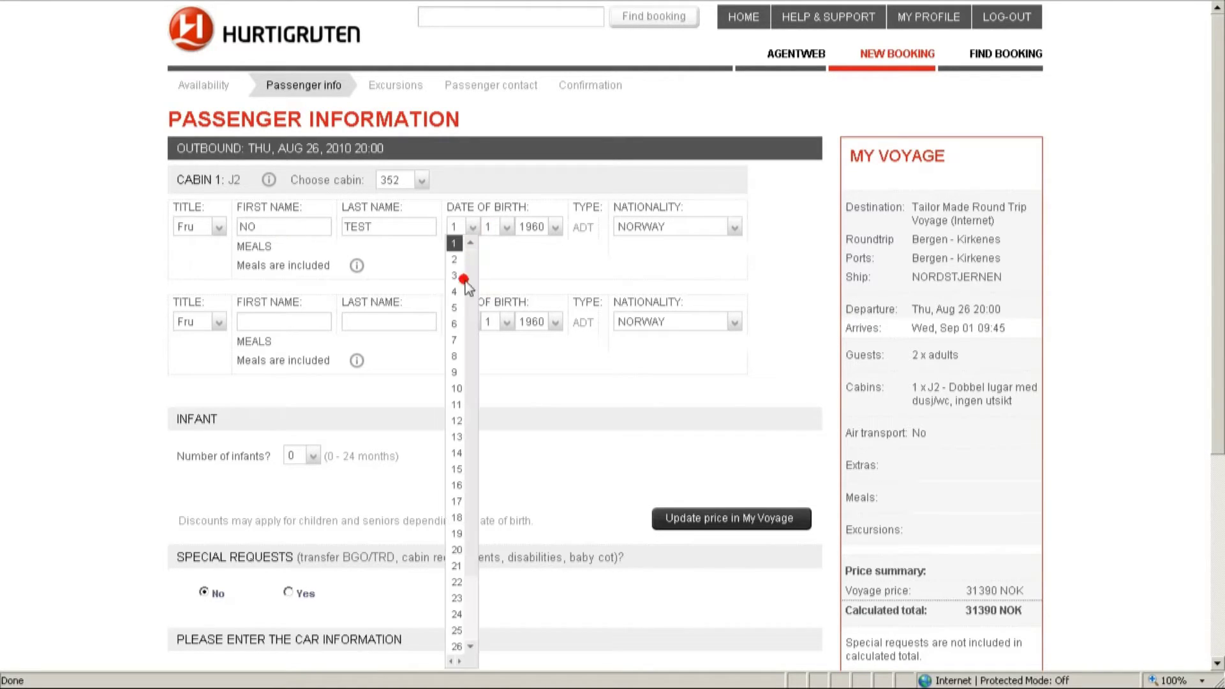
left_click(454, 307)
left_click(506, 227)
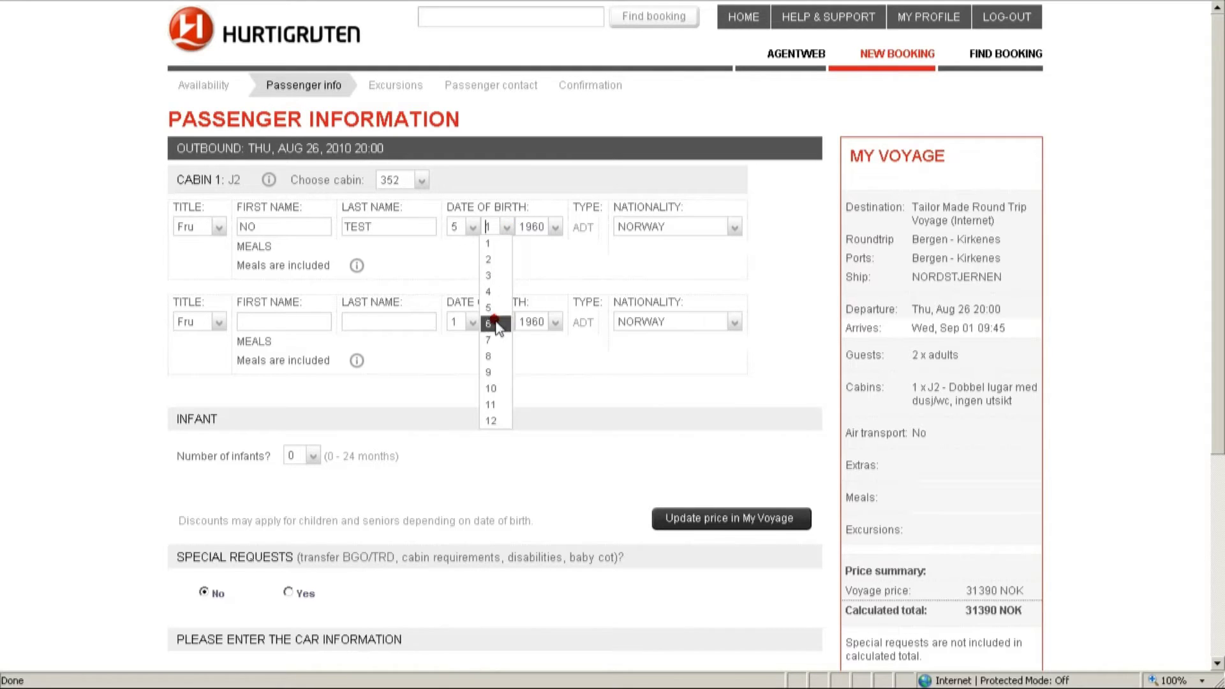
left_click(489, 307)
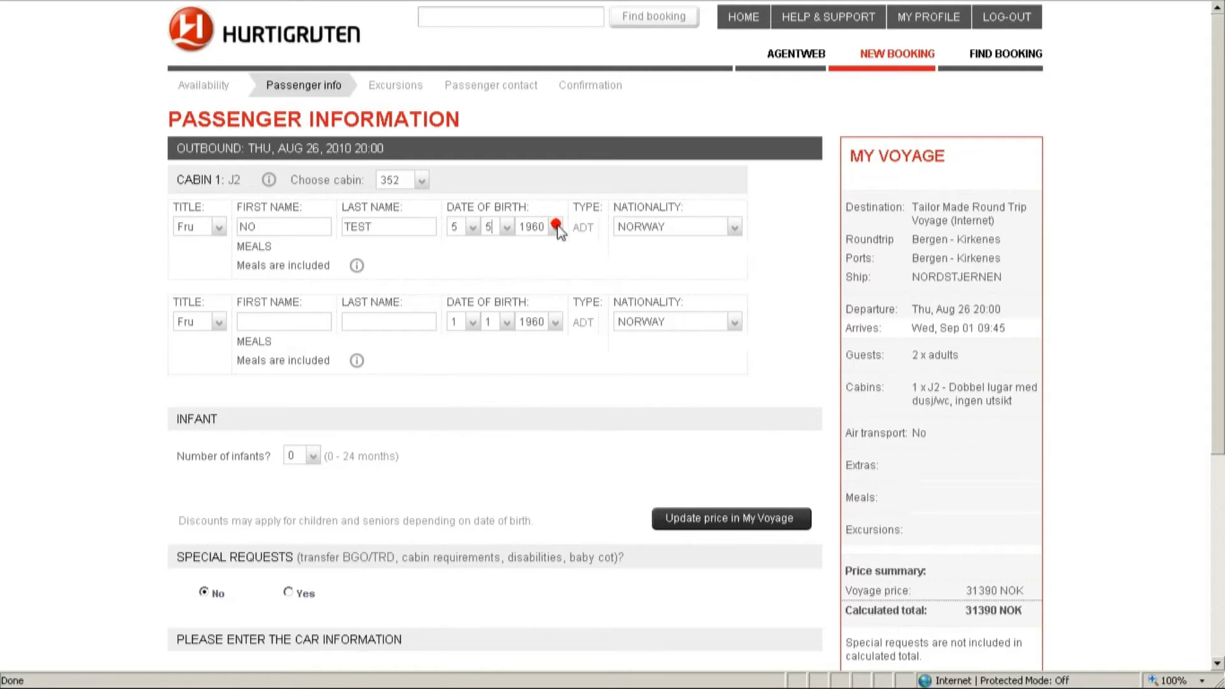
left_click(555, 227)
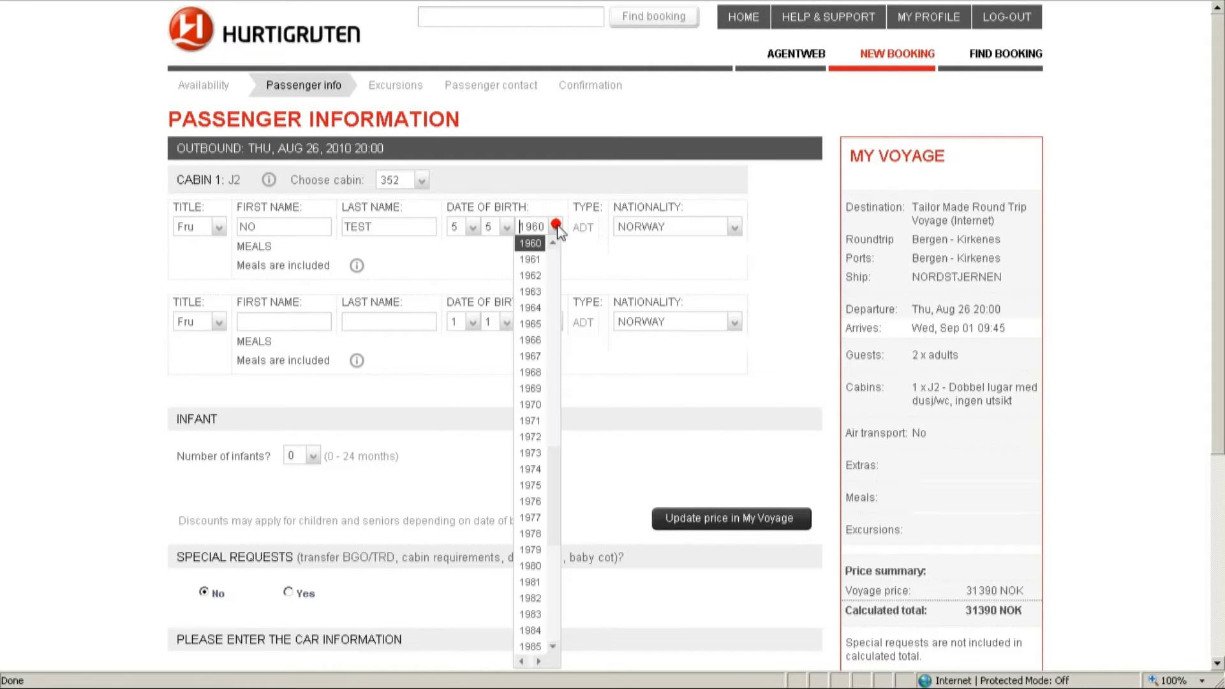
left_click(530, 518)
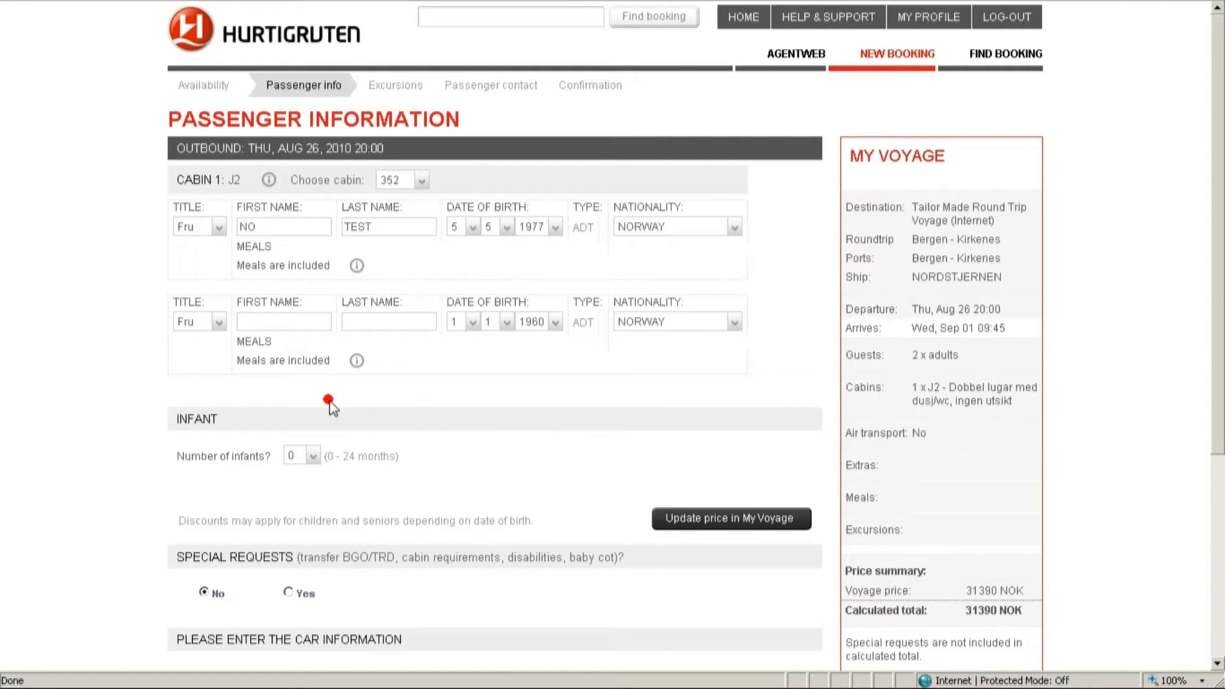
Enter the second passenger's first and last name and birth date 4 / 4 / 1961
left_click(287, 324)
type("NO")
key("Tab")
type("TEST")
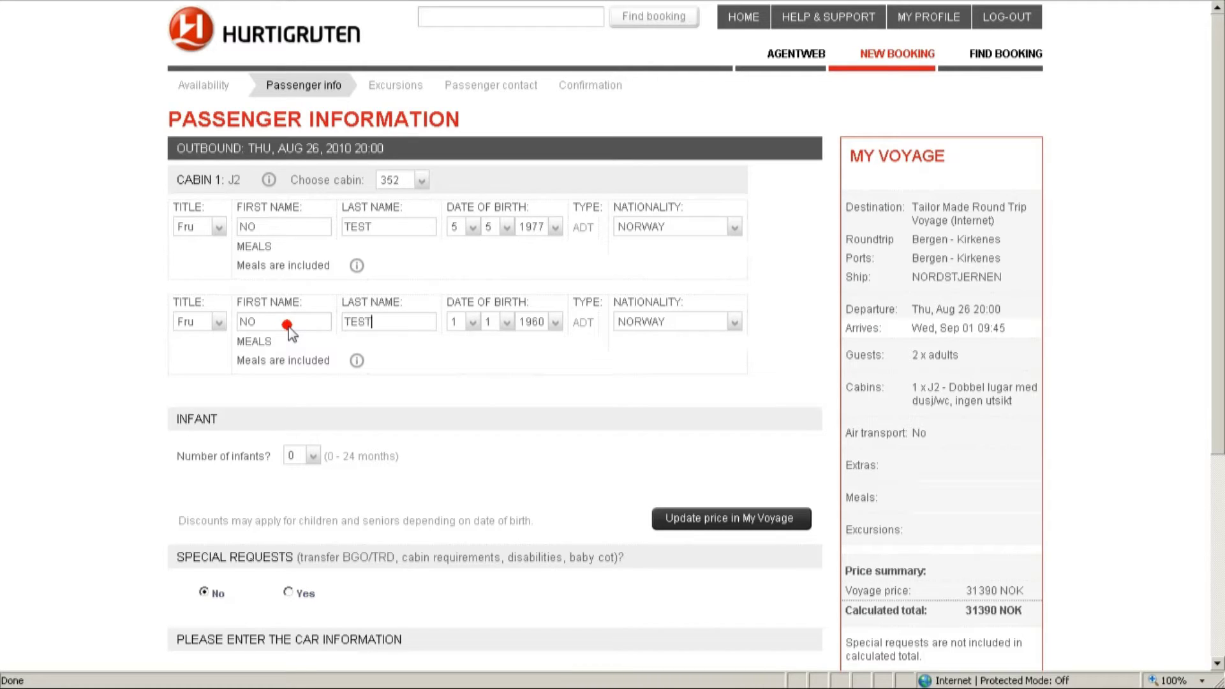
key("Tab")
type("4")
key("Tab")
type("4")
key("Tab")
type("1961")
scroll(555, 357, "down", 3)
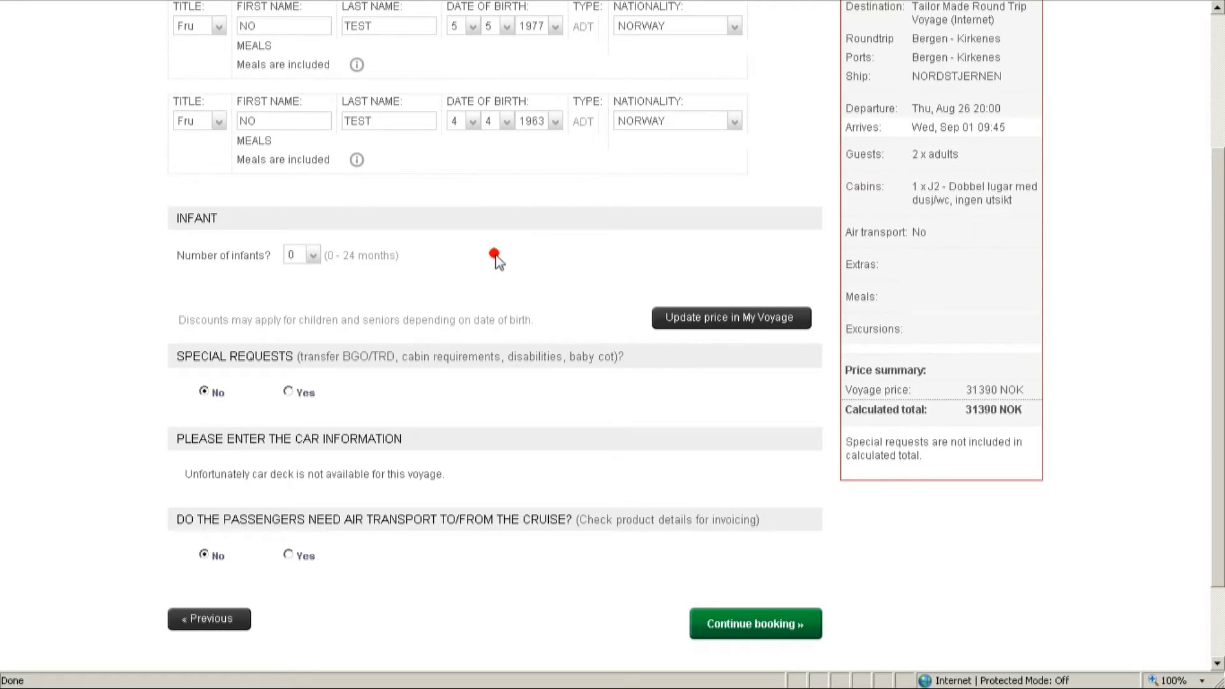
Add the special request 'Clients are allergic to salad.' and continue to the excursions page
scroll(498, 259, "down", 3)
left_click(290, 286)
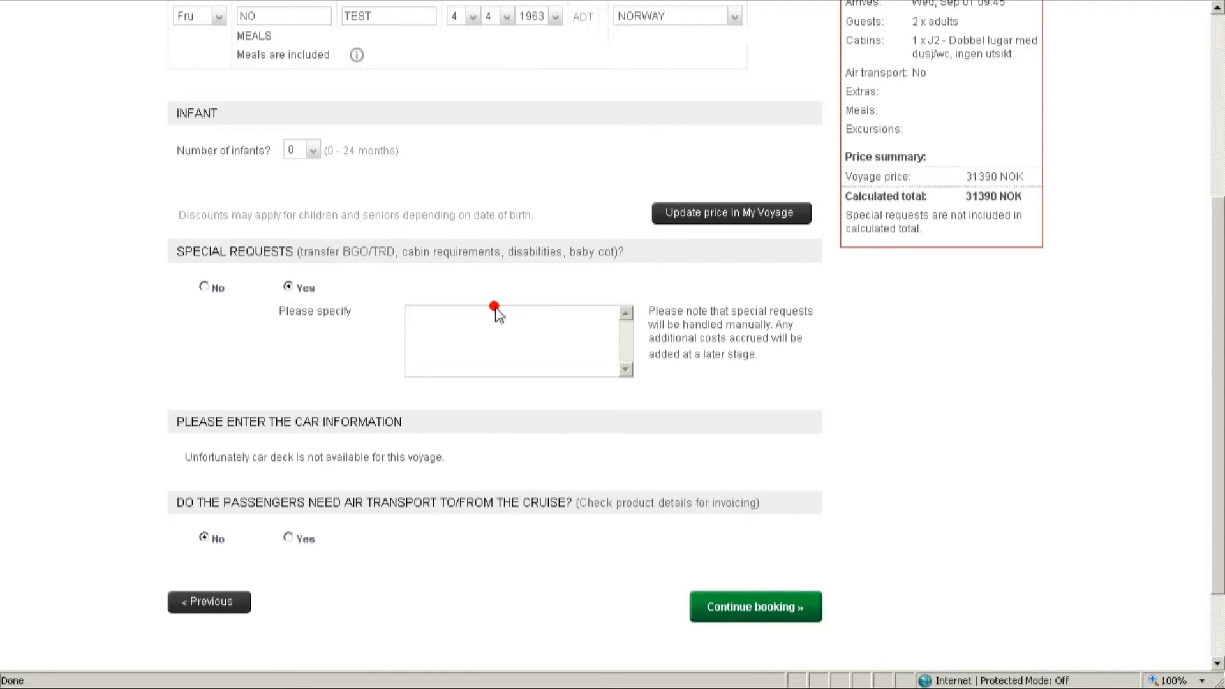
type("Clients are allergic to salad.")
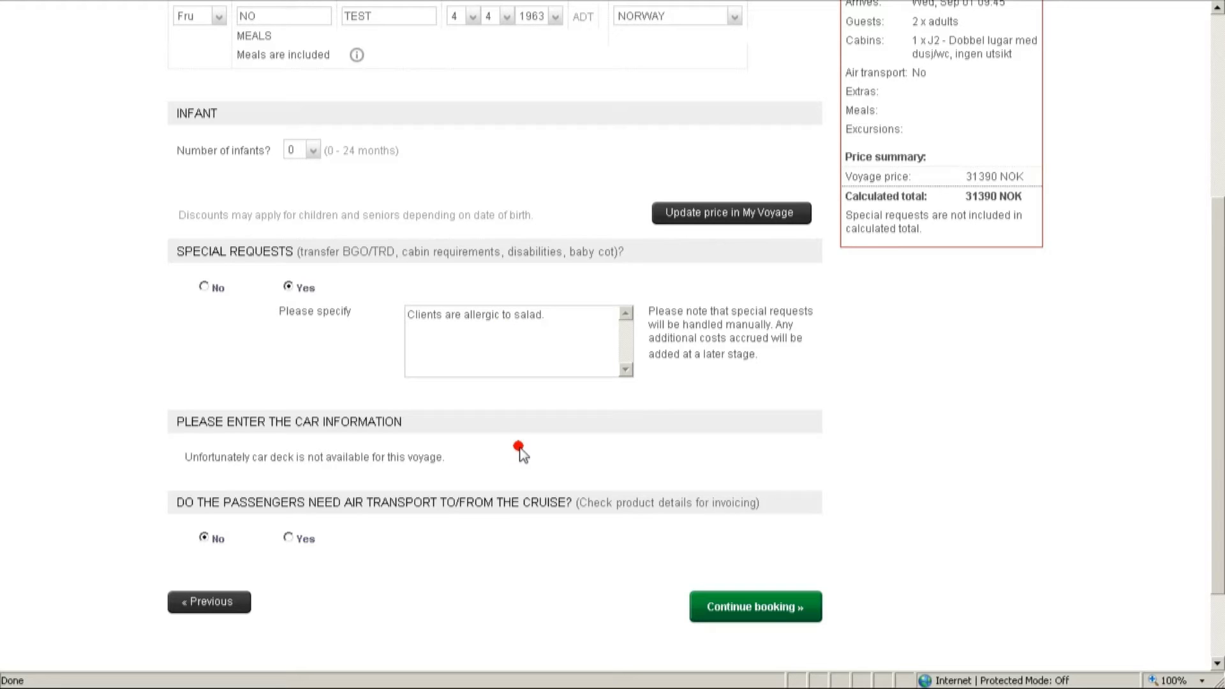
left_click(698, 602)
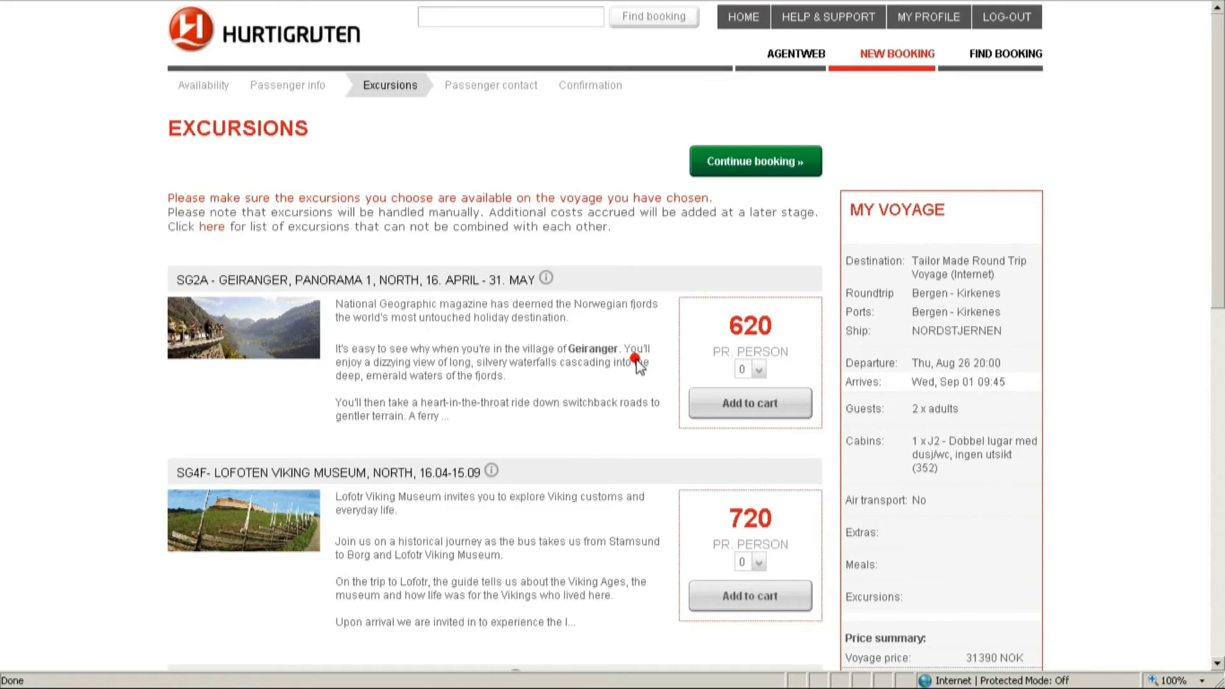
Add two places on the SG4F Lofoten Viking Museum excursion, then continue to contact details
scroll(638, 366, "down", 3)
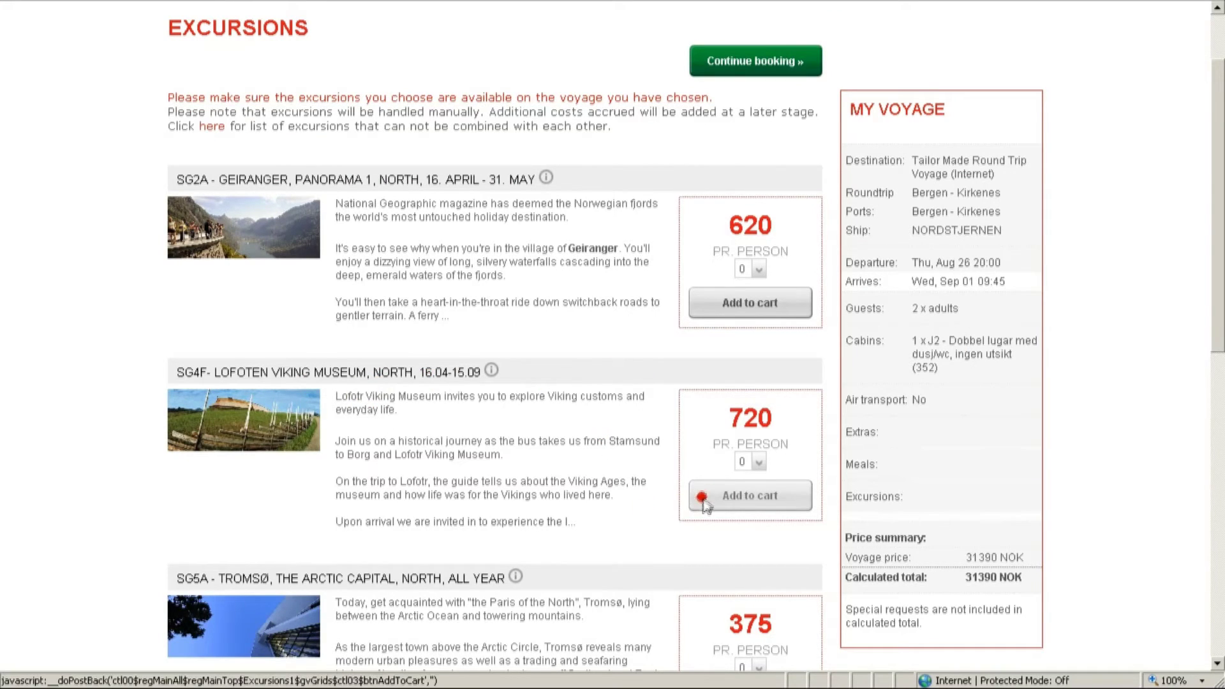
left_click(759, 460)
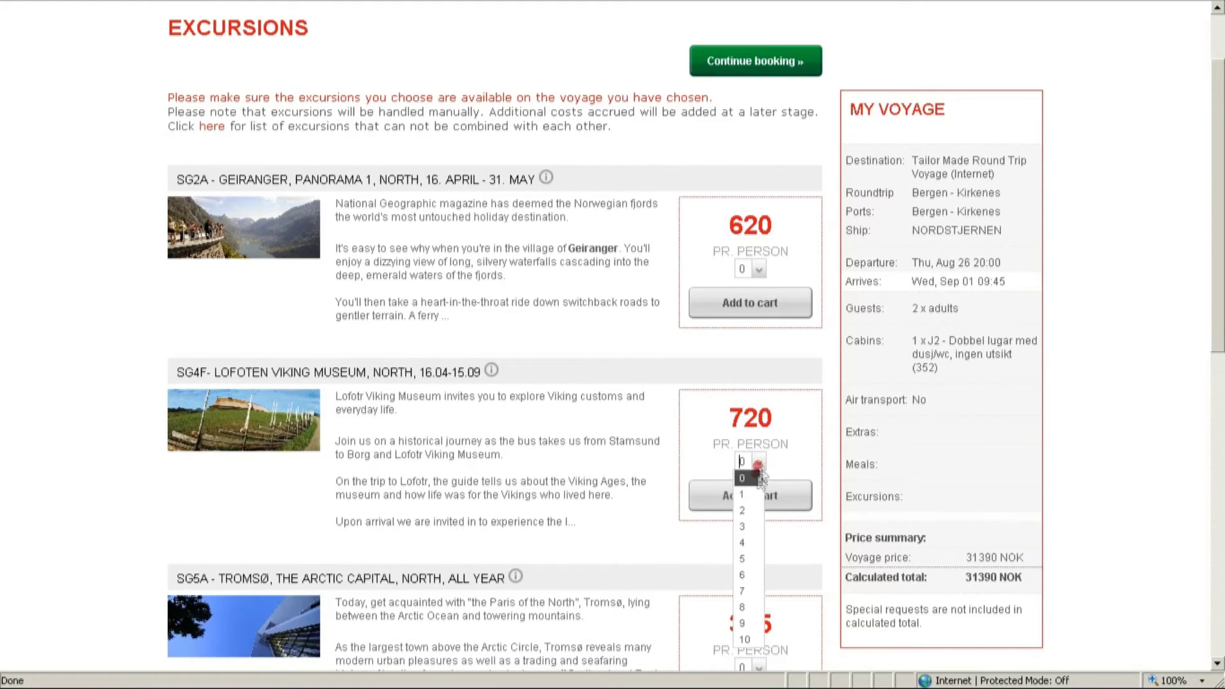
left_click(742, 511)
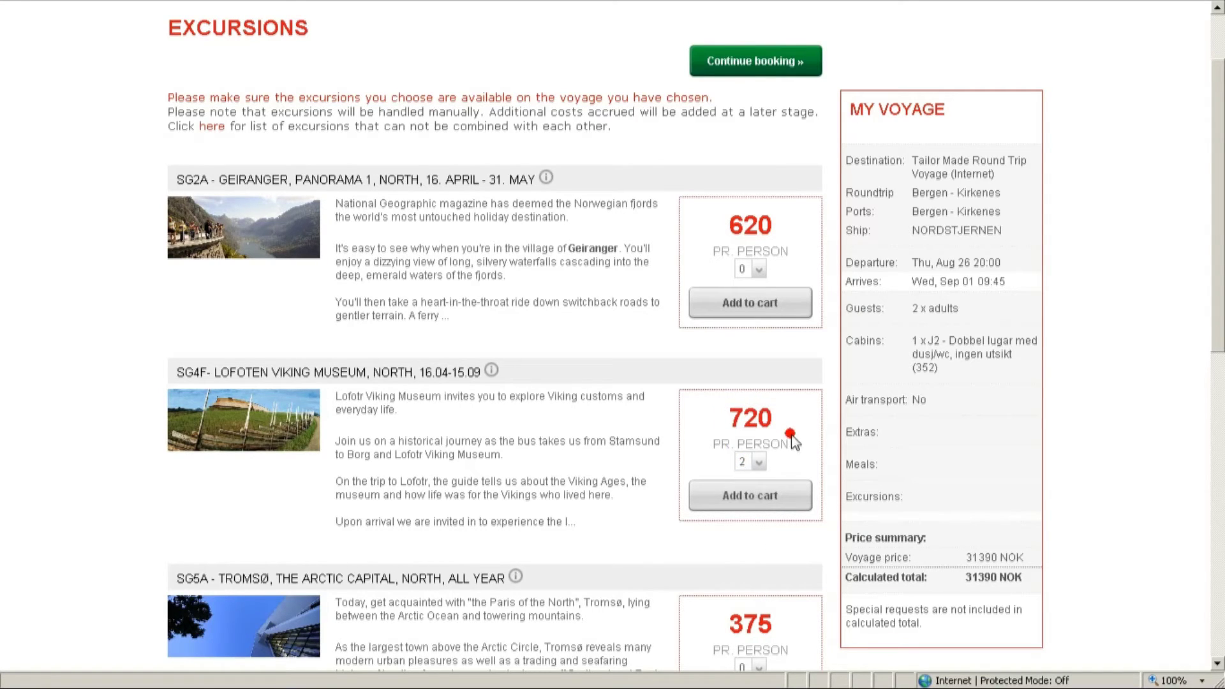
left_click(774, 496)
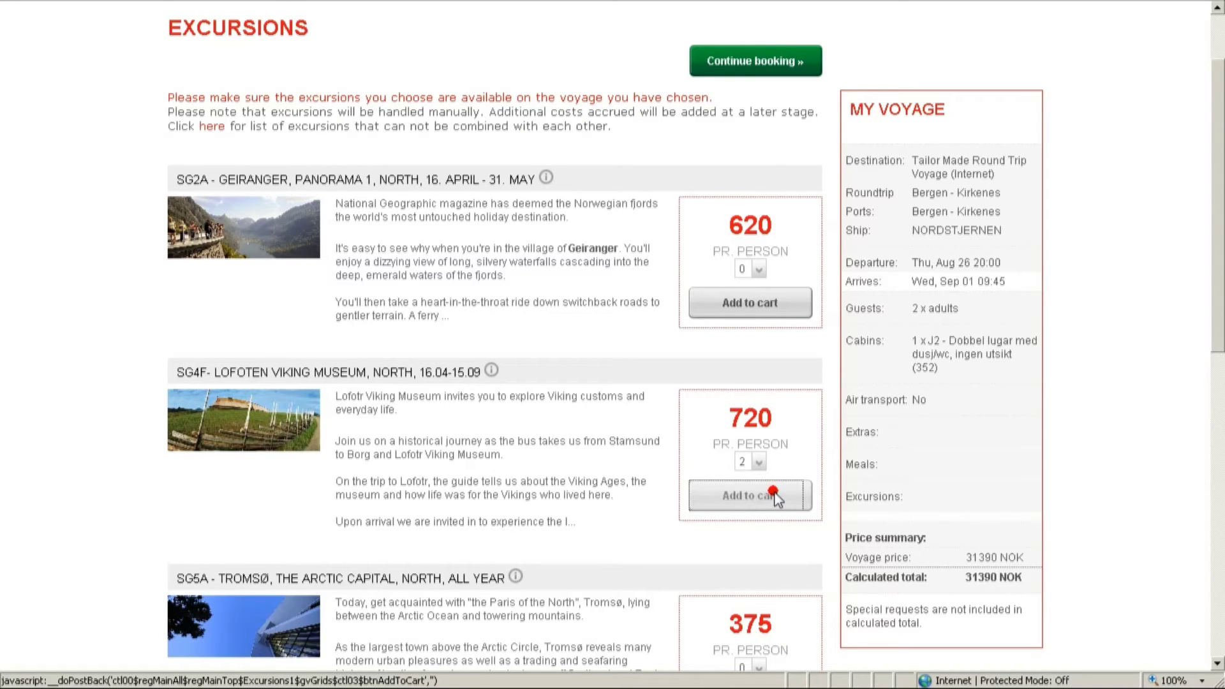
left_click(776, 497)
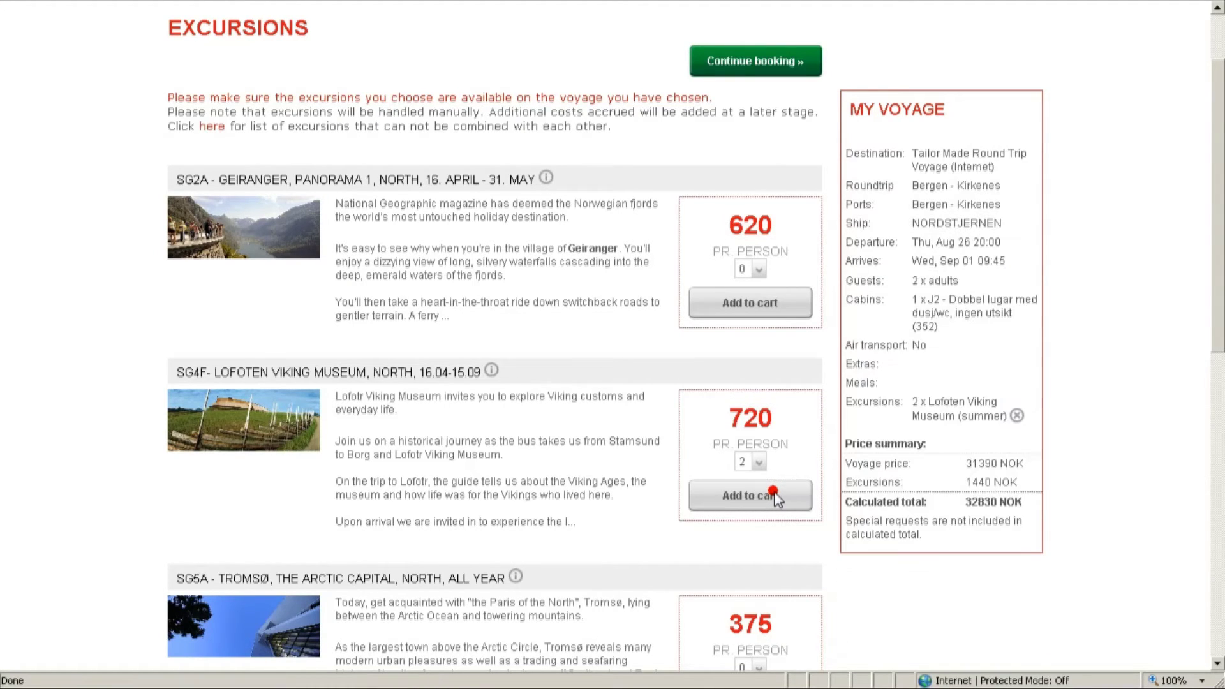
left_click(1017, 416)
scroll(884, 457, "down", 15)
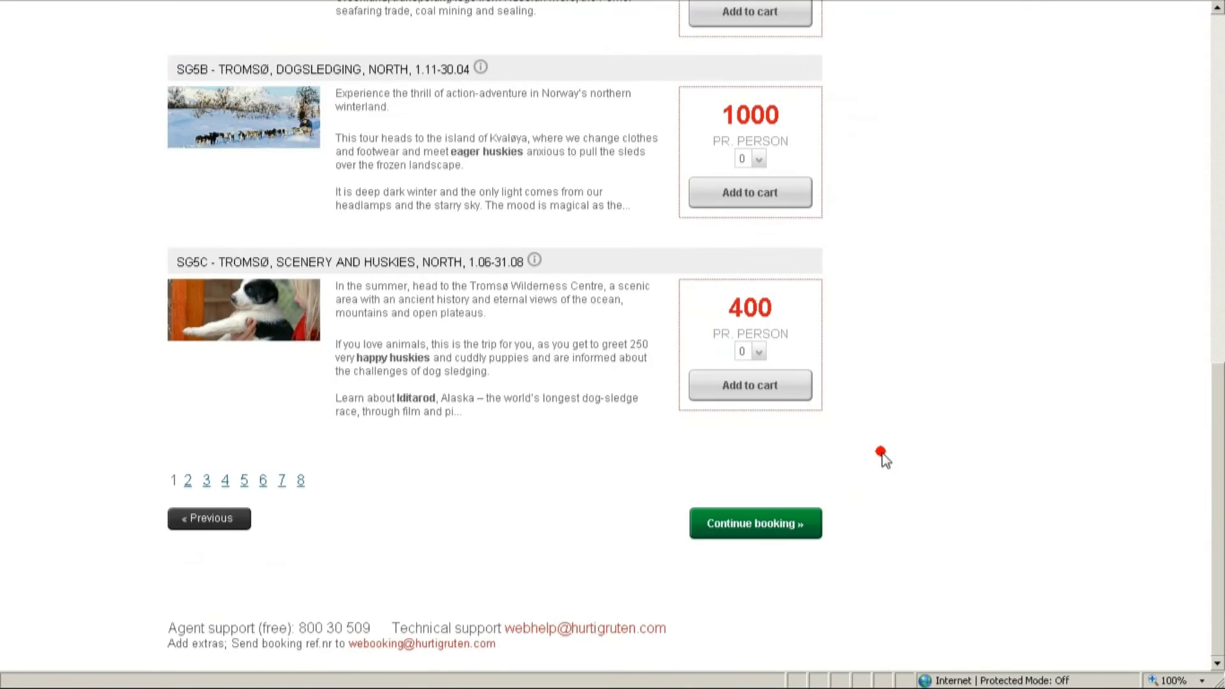
left_click(799, 520)
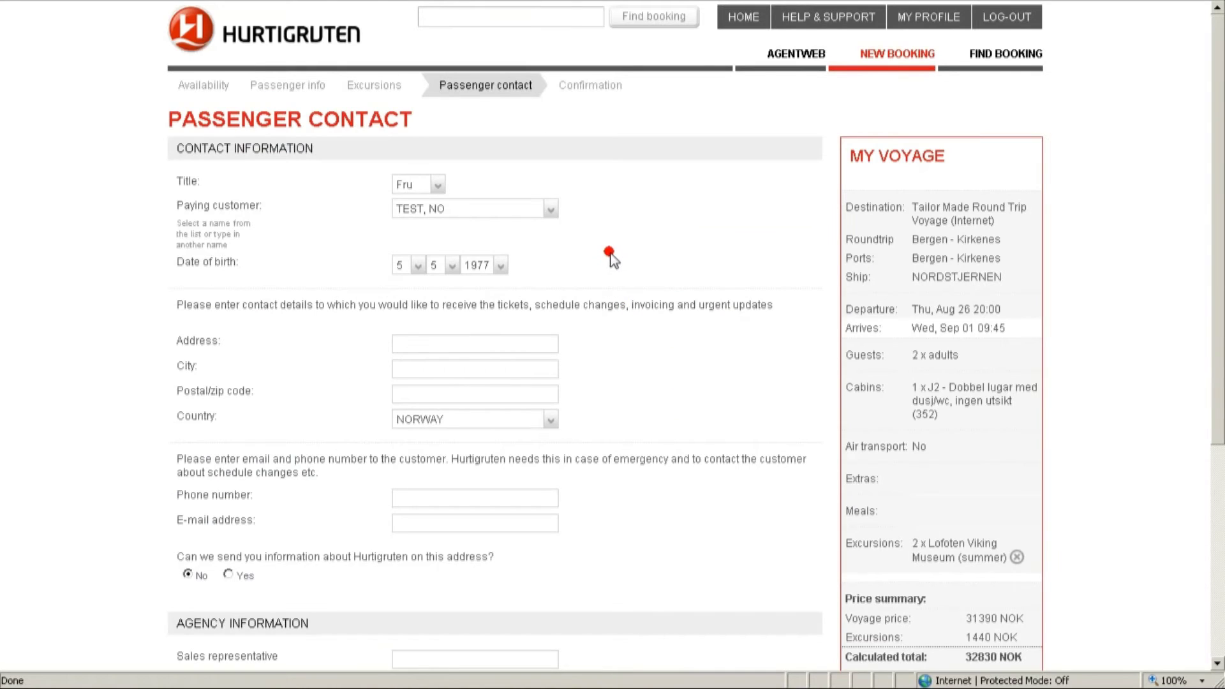
Fill in the customer's street address, city, postal code, phone number and e-mail
scroll(609, 255, "down", 3)
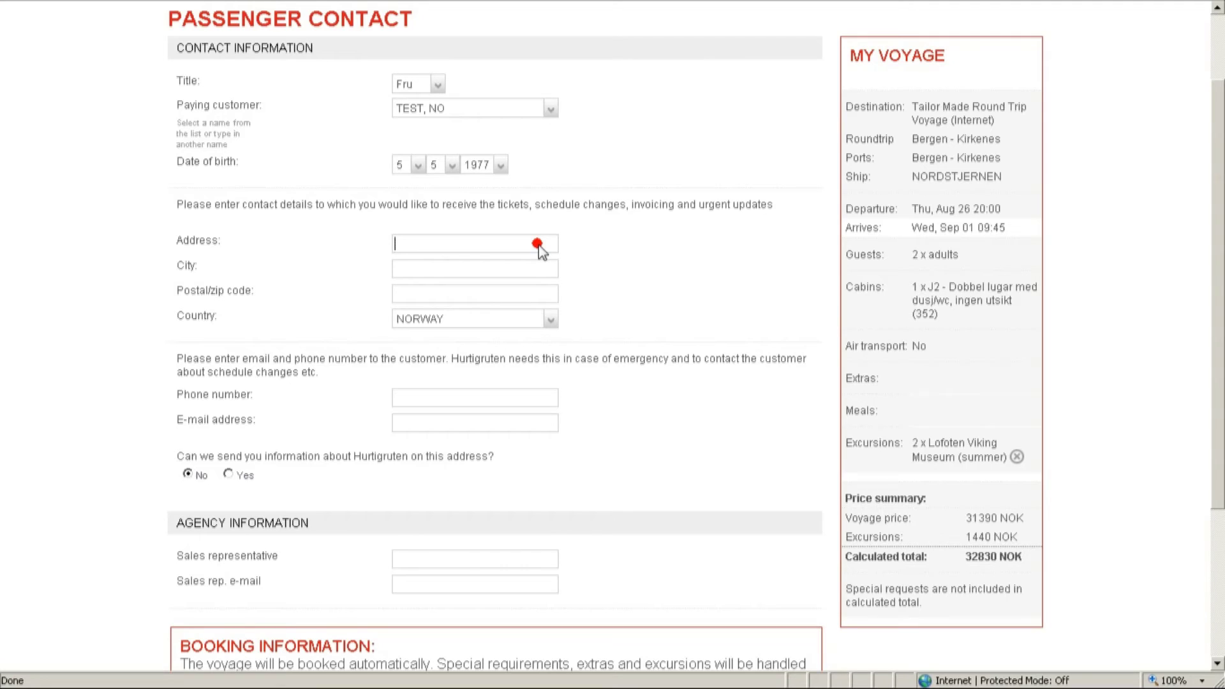
type("123 Address street")
key("Tab")
type("City")
key("Tab")
type("12345")
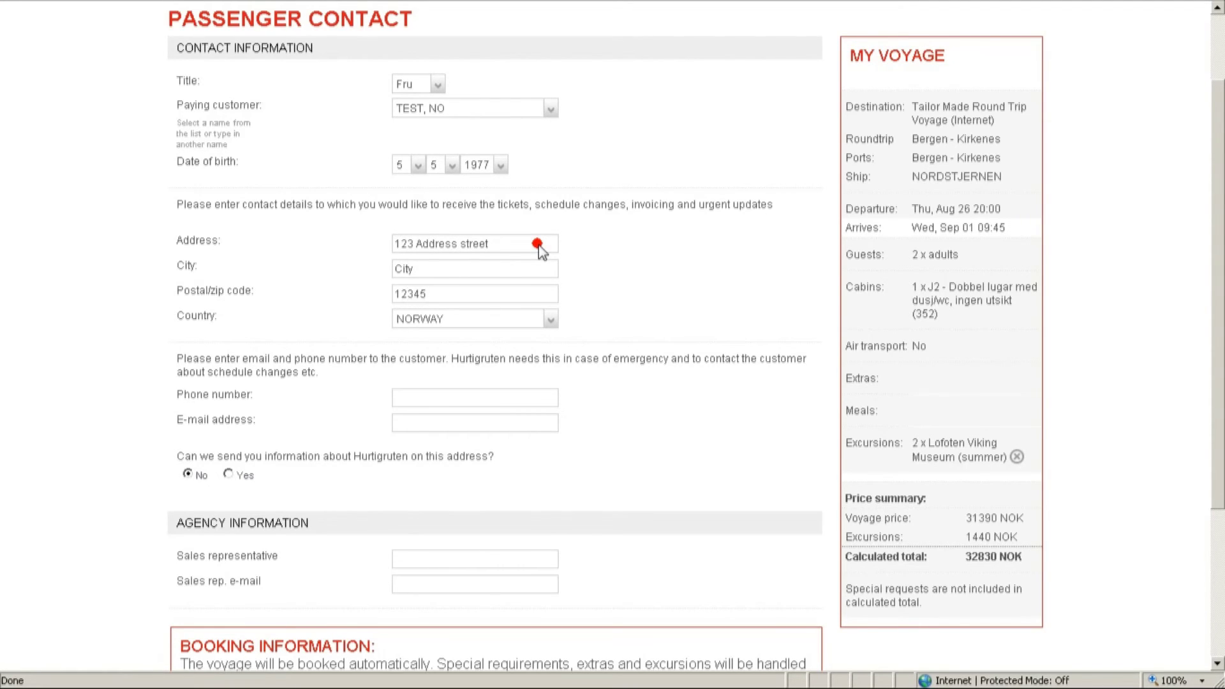
scroll(539, 251, "down", 3)
left_click(495, 197)
type("+ 44 123456")
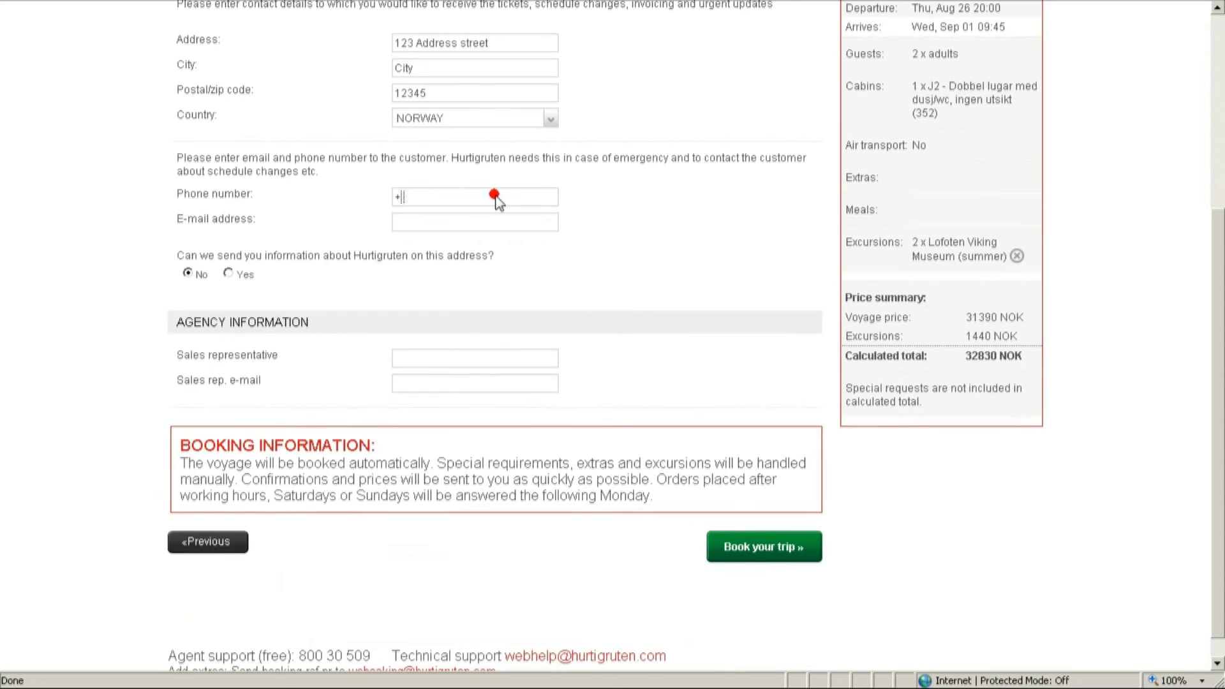
key("Tab")
type("test@test.com")
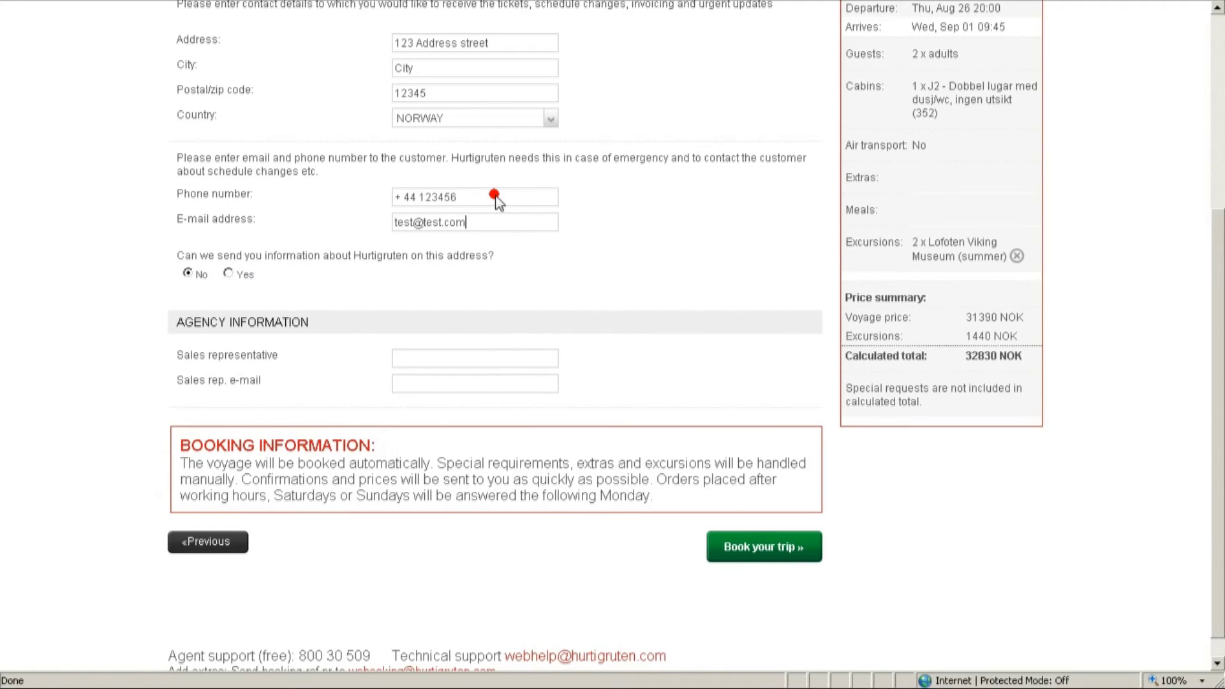
Enter the sales representative's name and e-mail, then book the trip
scroll(602, 247, "down", 1)
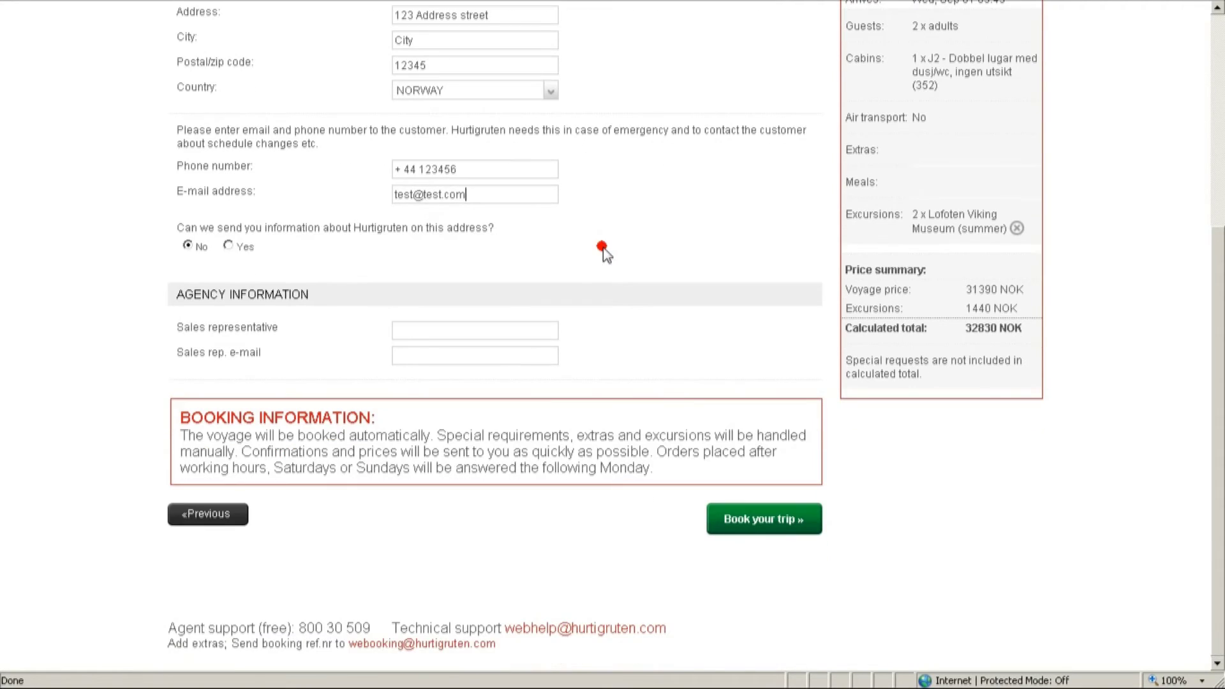
left_click(486, 328)
type("Agent")
key("Tab")
type("Agent@agent.com")
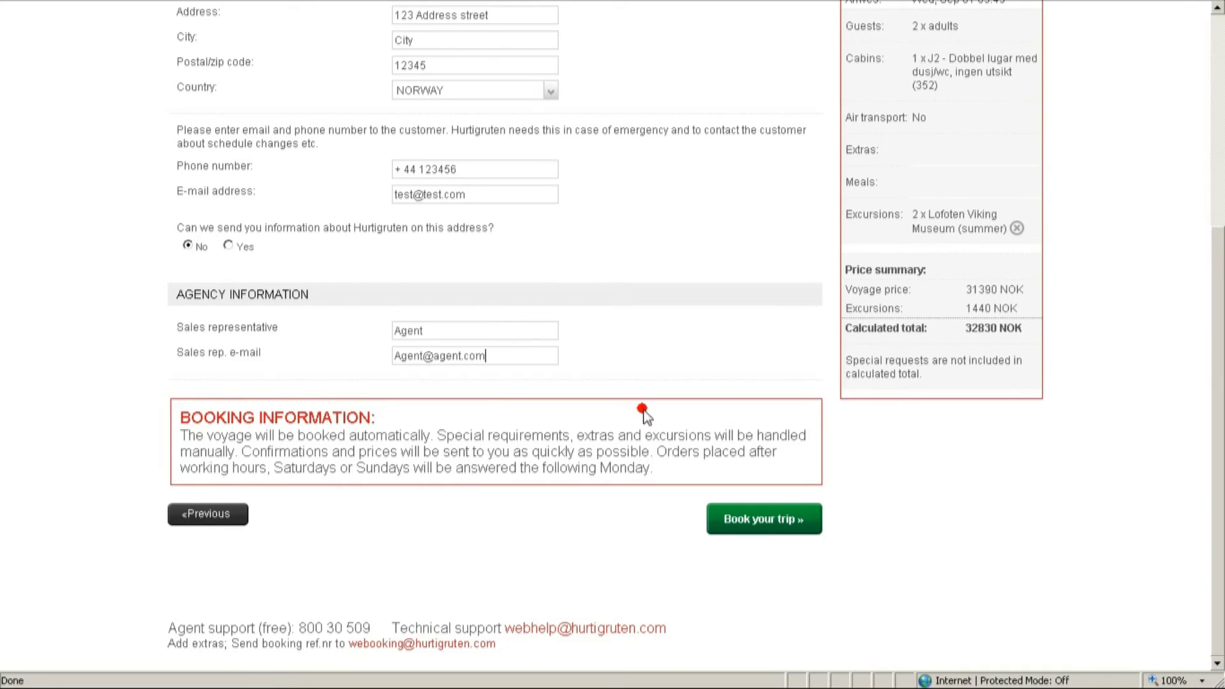
left_click(734, 525)
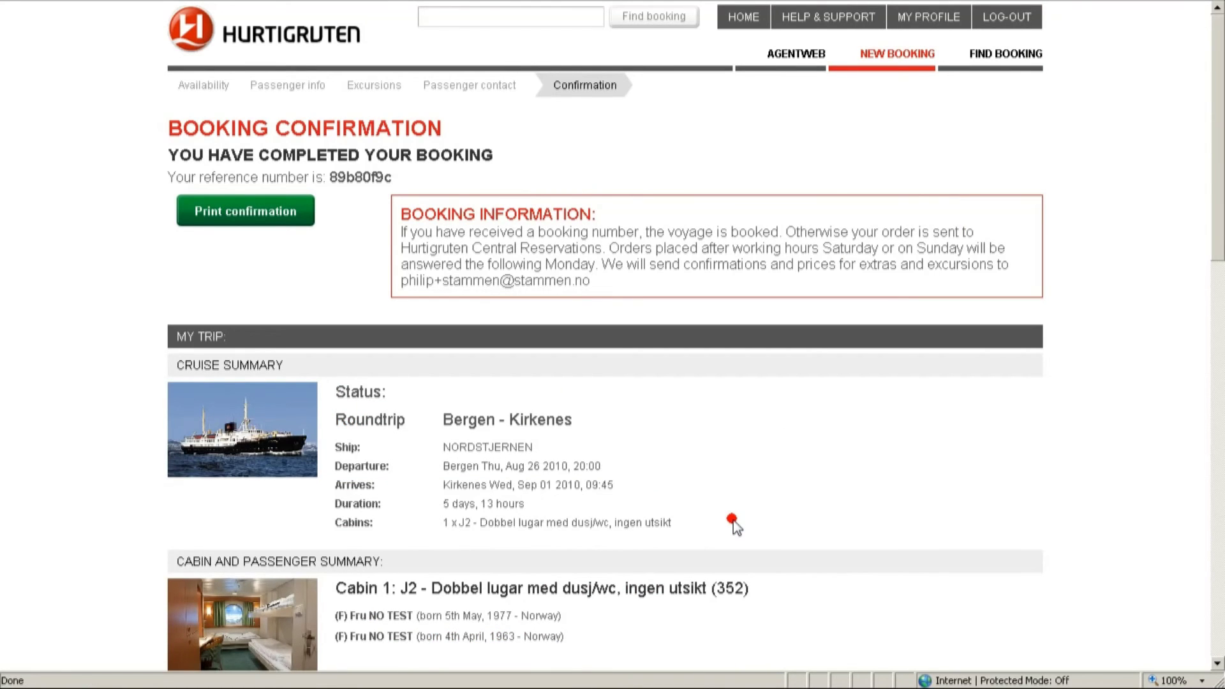
scroll(734, 525, "down", 3)
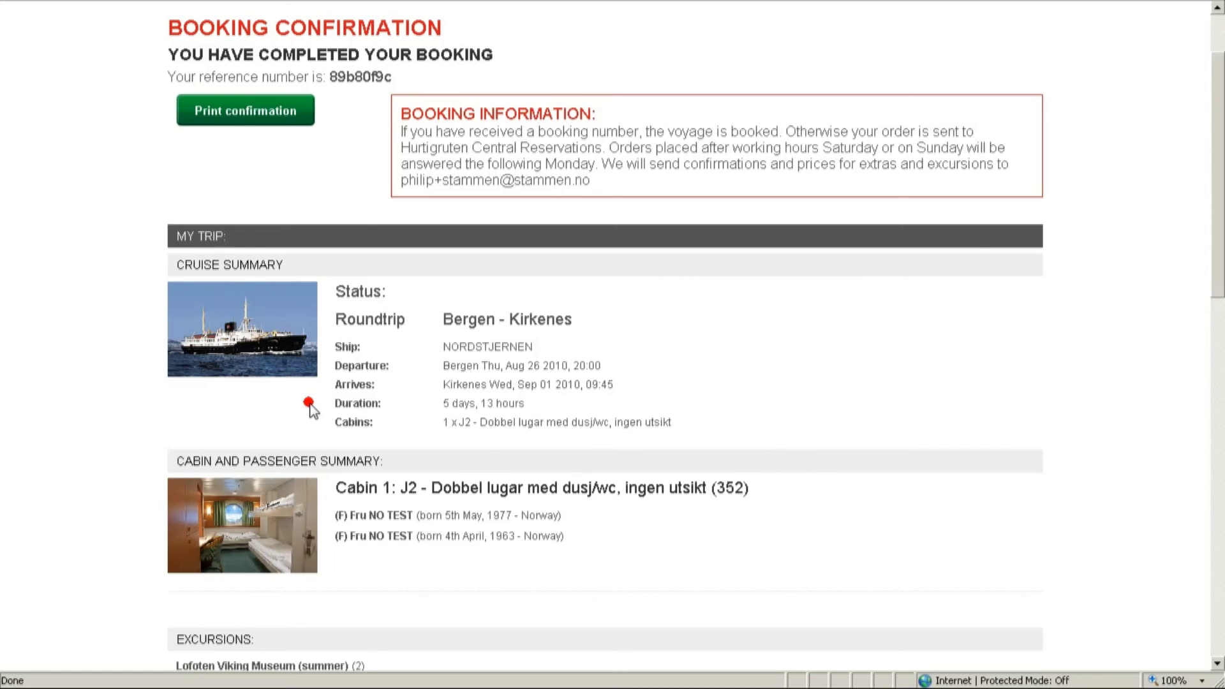
scroll(309, 406, "down", 3)
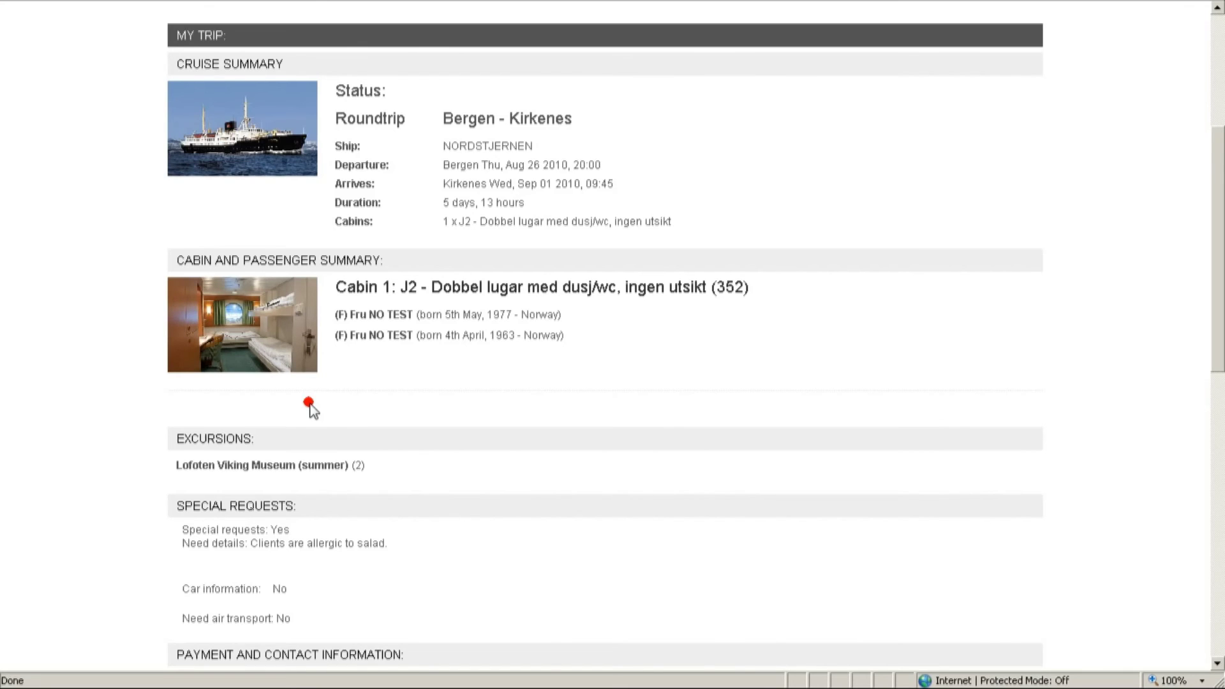
scroll(310, 407, "down", 2)
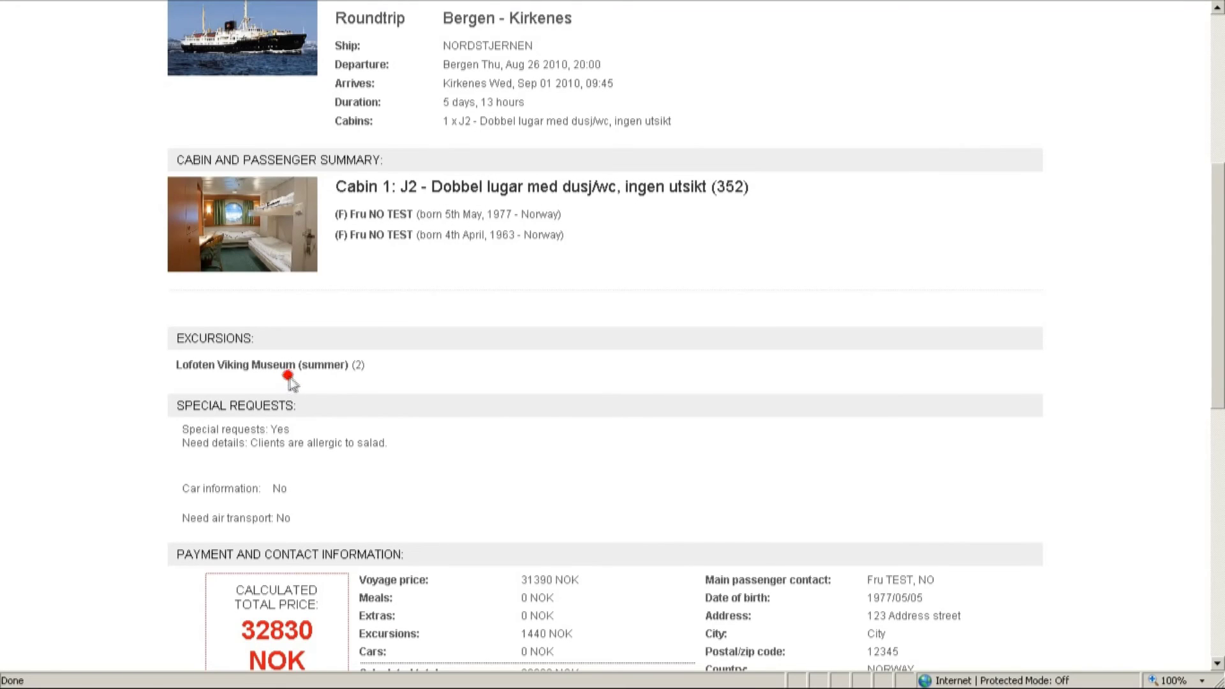
scroll(540, 377, "down", 4)
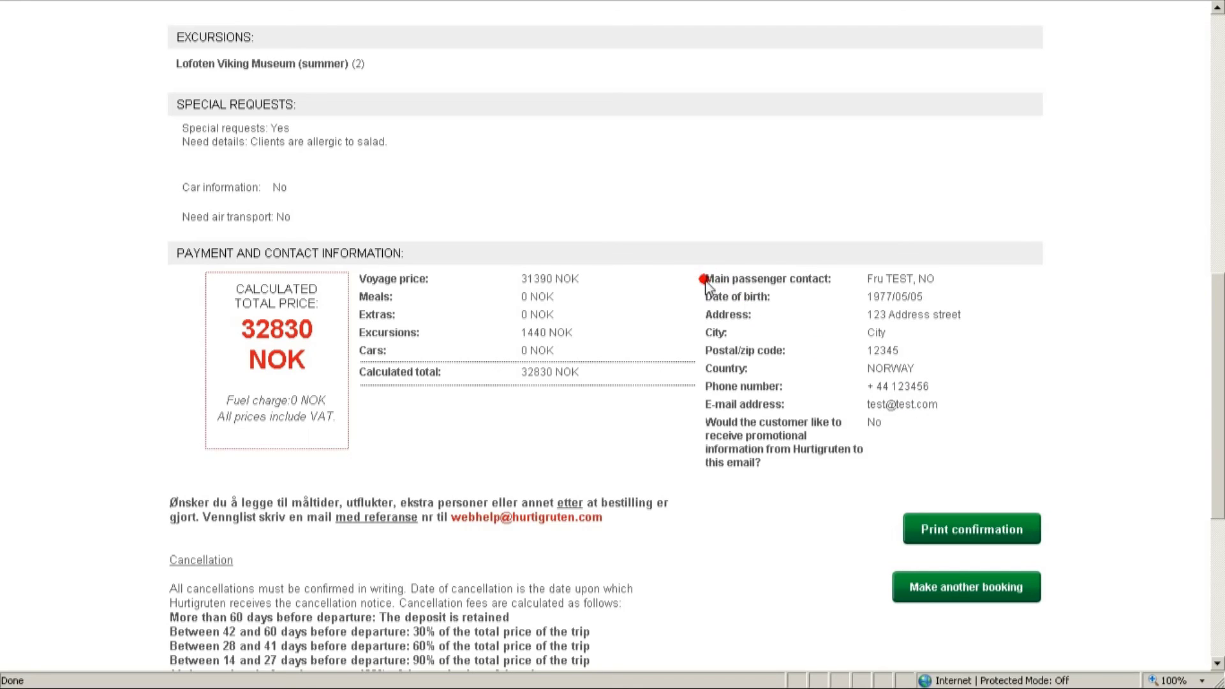
left_click_drag(705, 280, 919, 456)
left_click(983, 431)
scroll(580, 403, "down", 3)
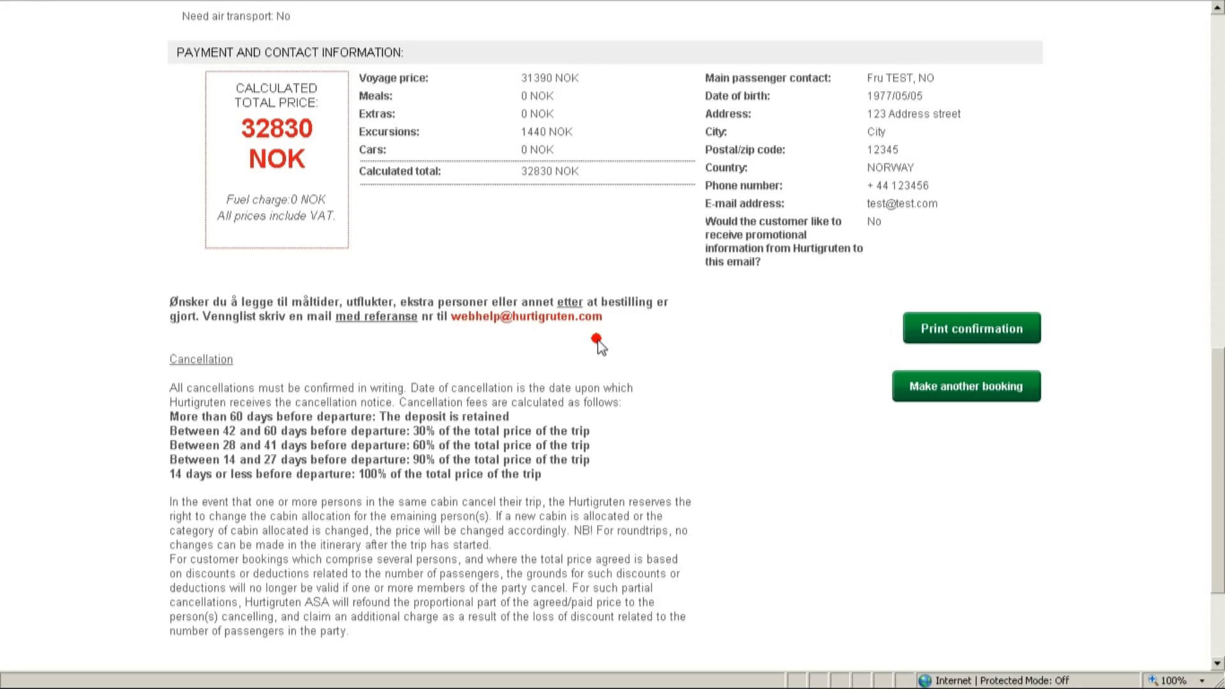
scroll(622, 348, "down", 3)
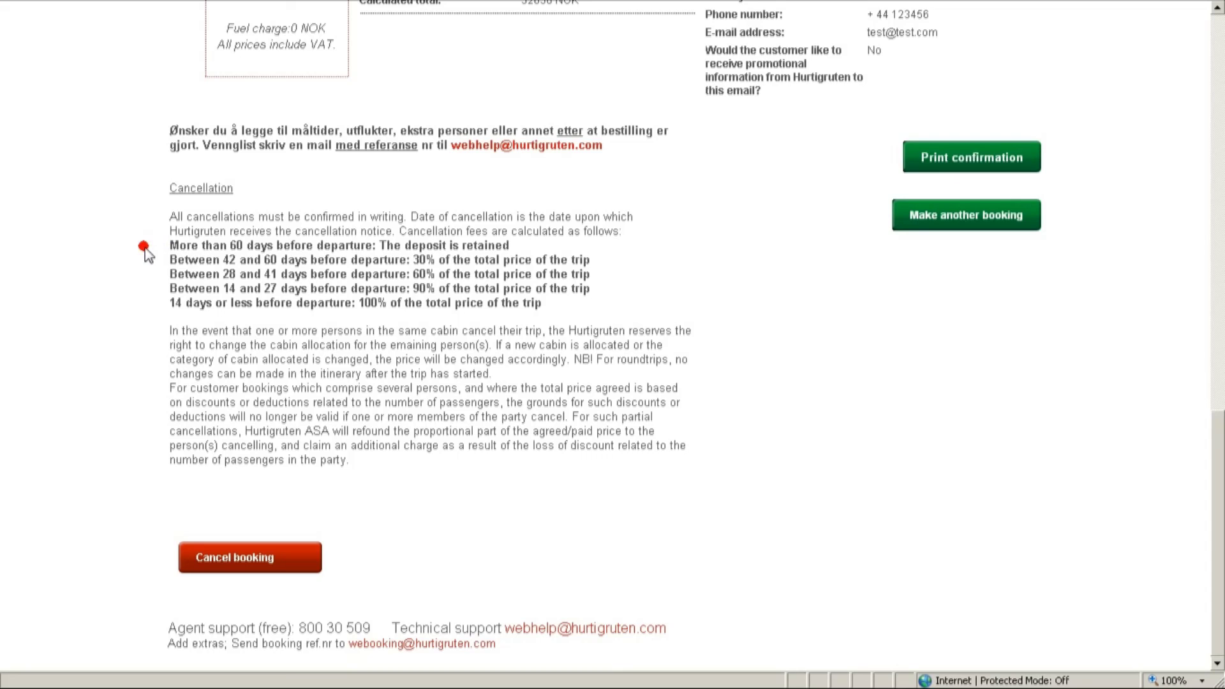
scroll(719, 511, "up", 15)
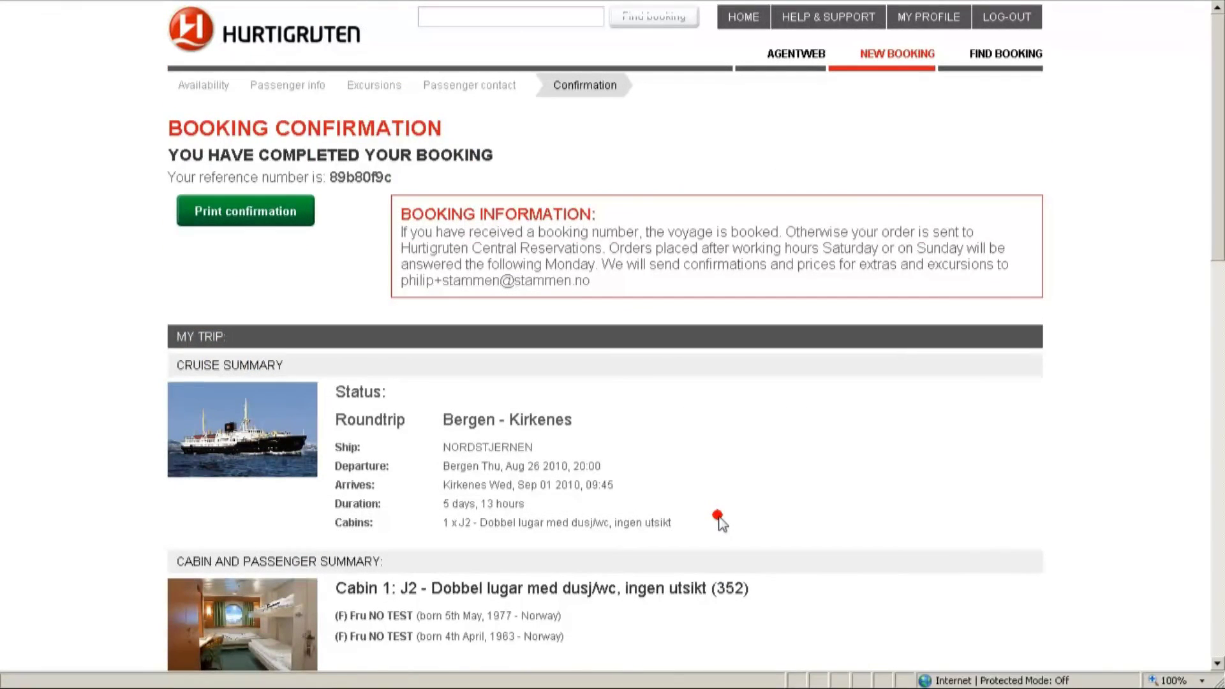